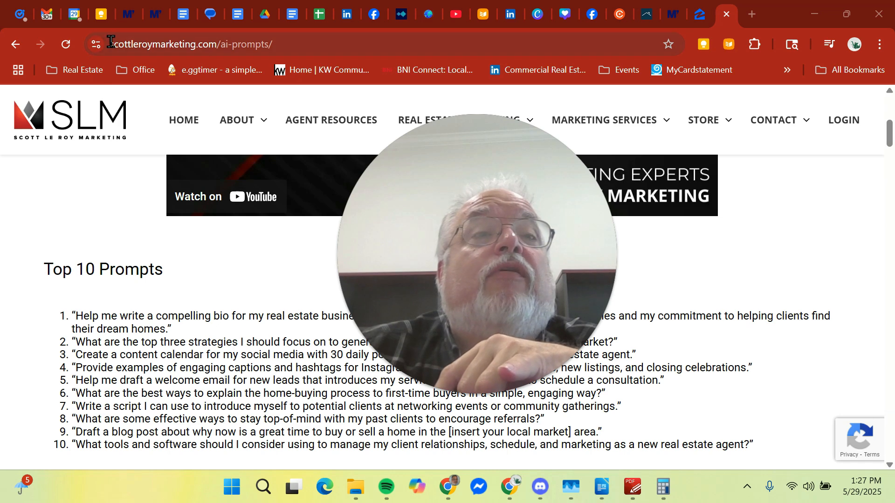
left_click_drag(425, 249, 593, 269)
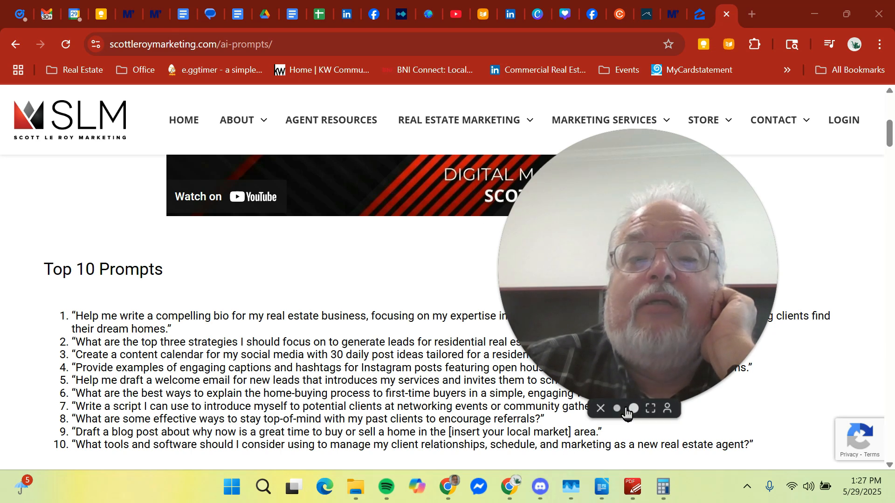
left_click(618, 413)
left_click_drag(589, 366, 832, 313)
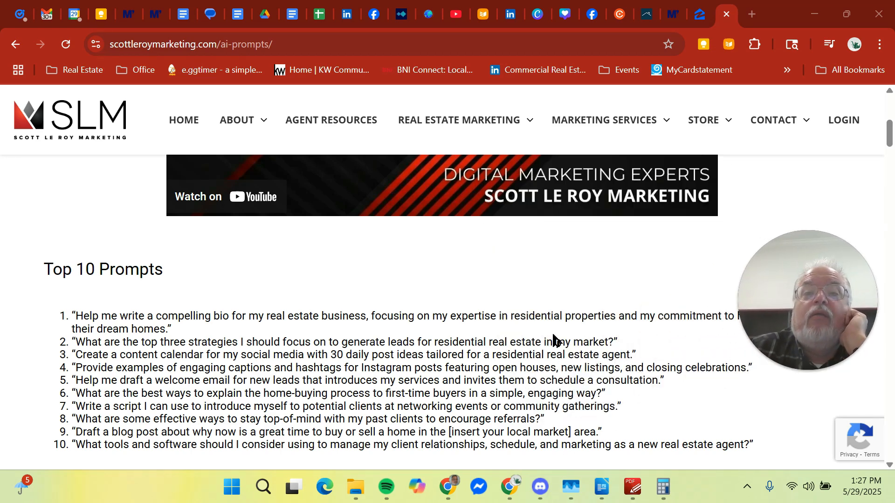
Look through the AI prompts page, covering the Top 10 Prompts and the sectioned 100 Prompts For Your Real Estate Business.
scroll(487, 365, "up", 6)
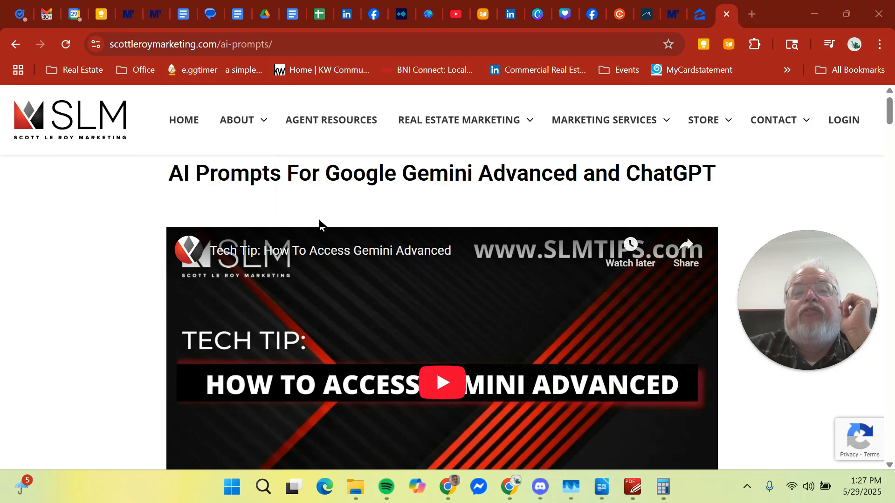
scroll(116, 393, "down", 5)
scroll(116, 394, "down", 4)
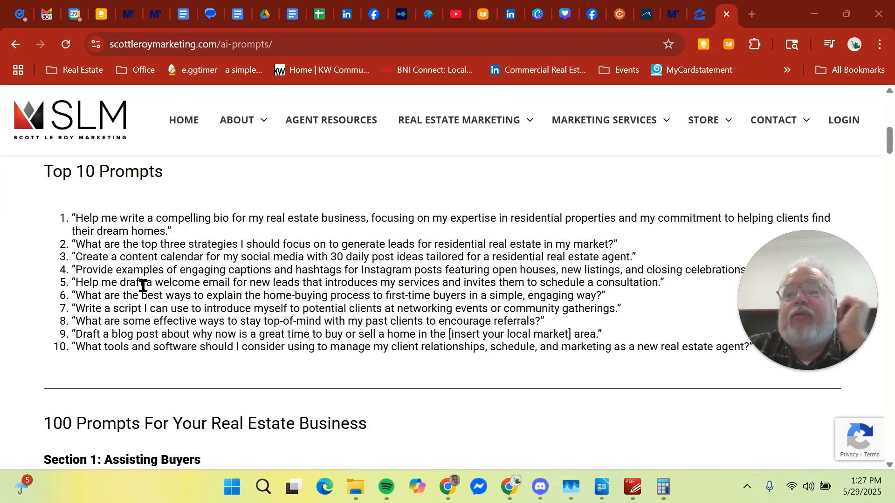
scroll(147, 314, "down", 2)
scroll(149, 396, "down", 4)
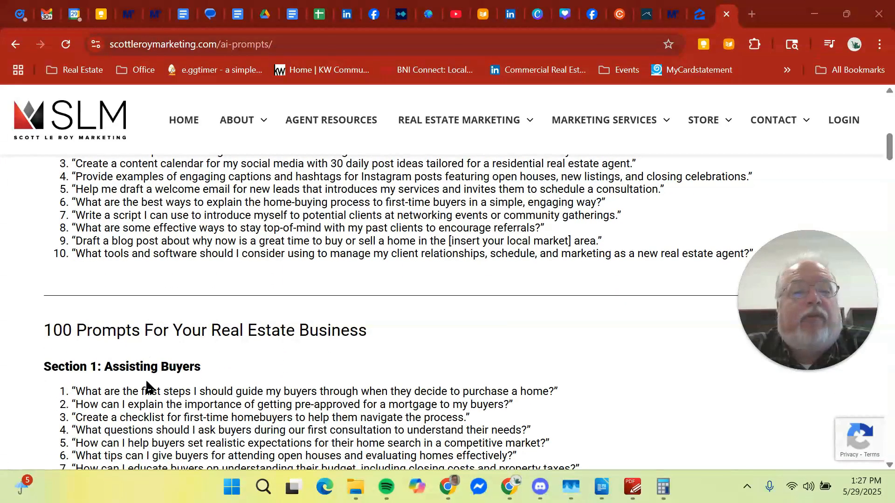
scroll(195, 364, "down", 10)
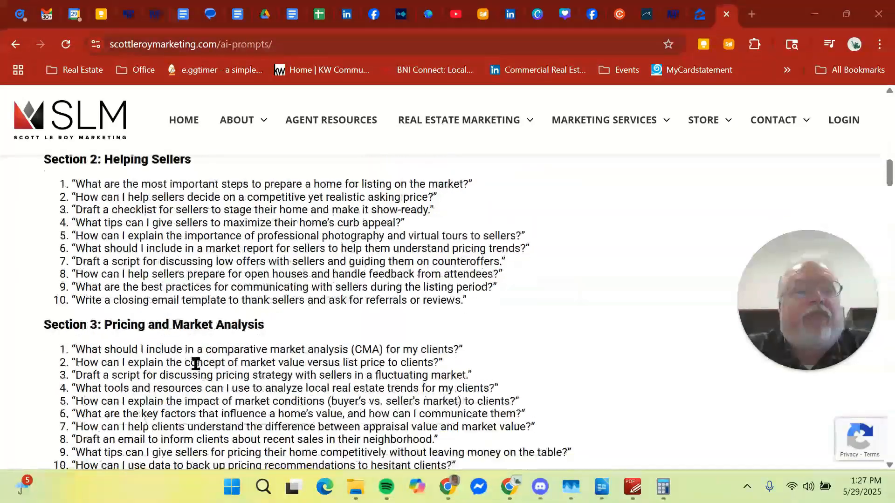
scroll(196, 364, "up", 10)
scroll(198, 364, "up", 8)
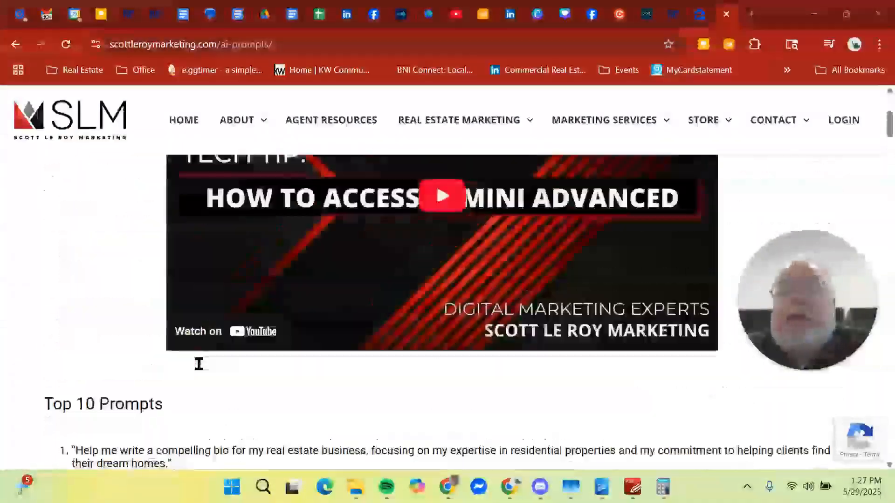
scroll(169, 350, "down", 6)
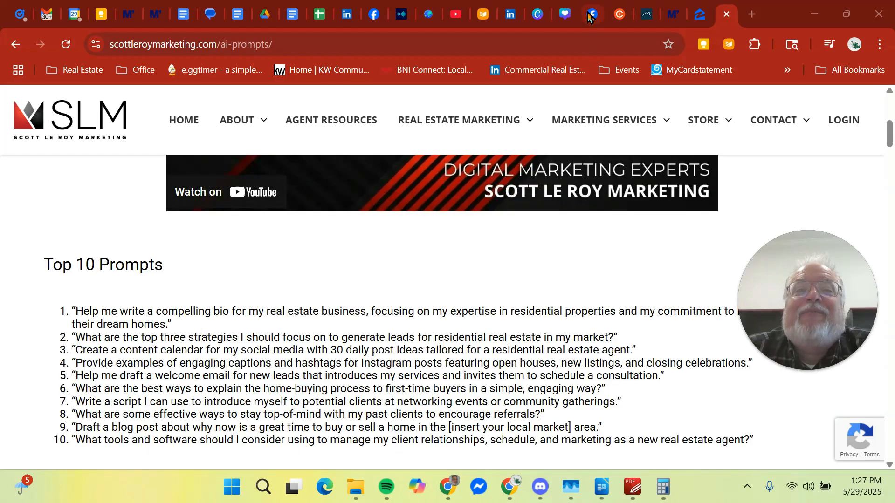
Switch to the Google Gemini browser window and expand its side navigation to show the saved Gems.
mouse_move(505, 495)
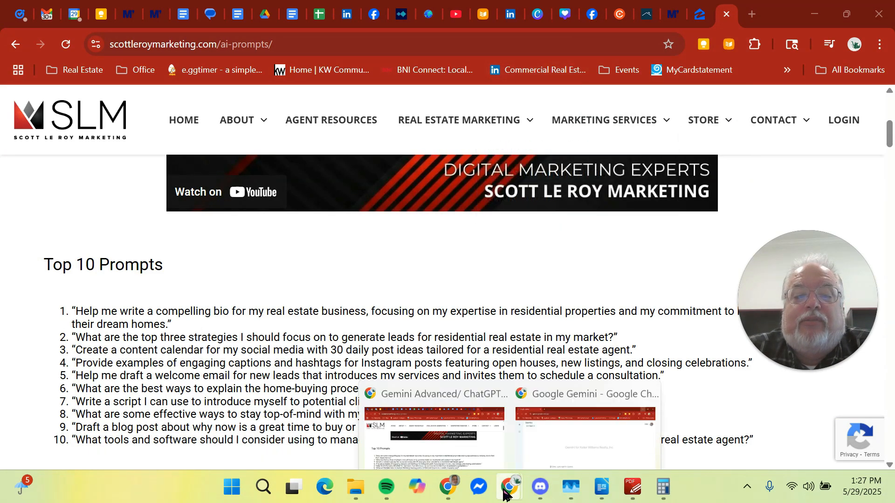
left_click(576, 434)
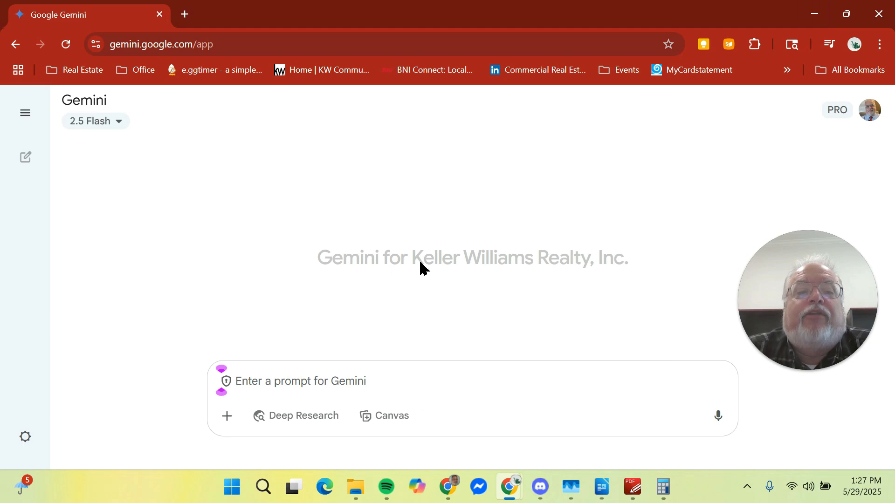
left_click(25, 117)
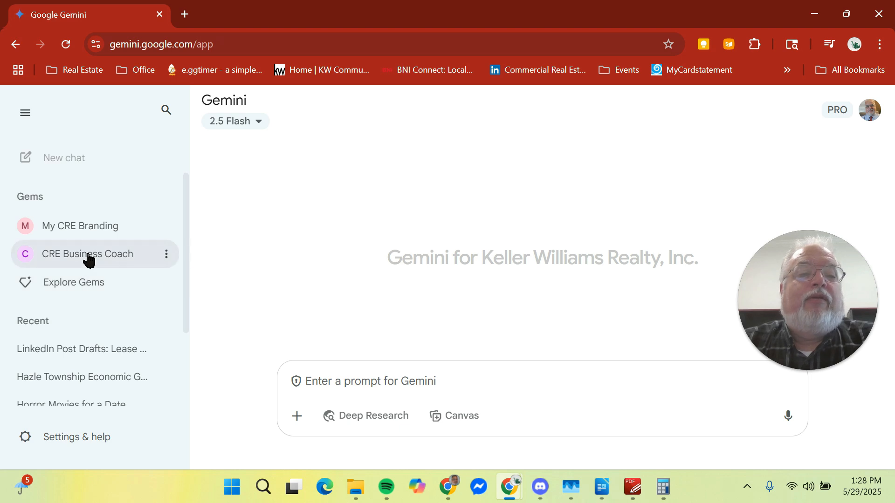
Open the existing CRE Business Coach Gem for editing.
left_click(140, 254)
left_click(167, 255)
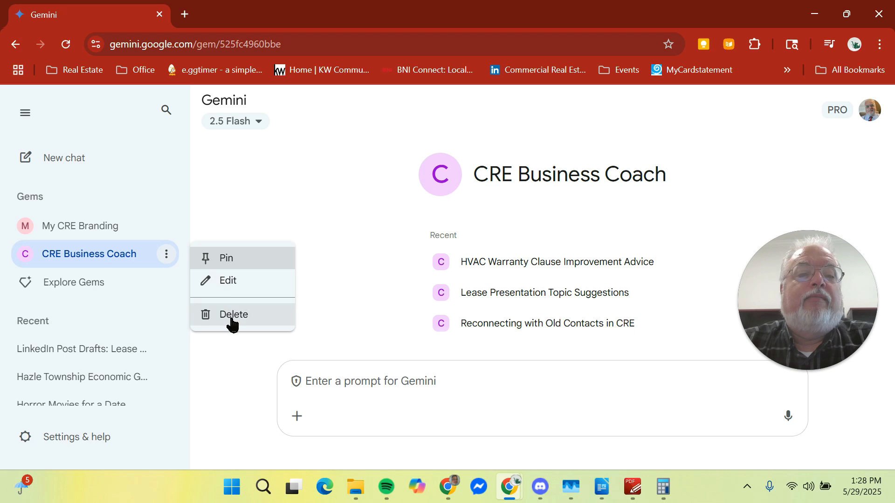
left_click(233, 292)
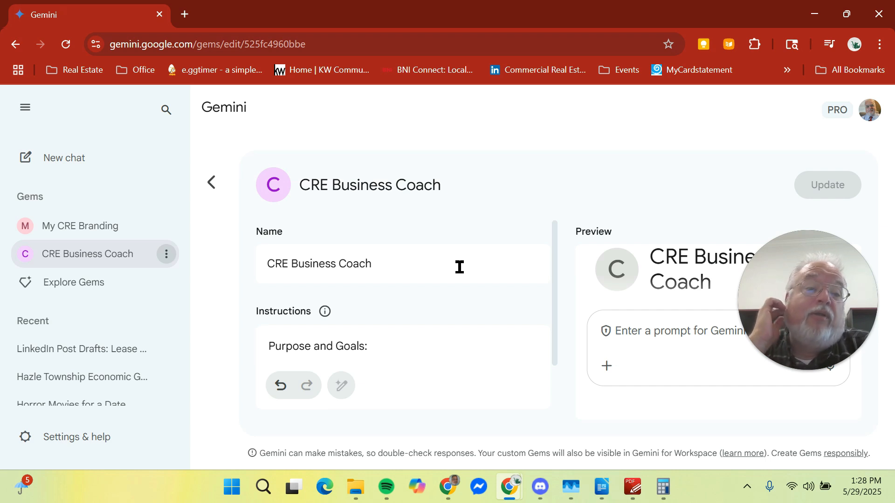
Examine the instructions and knowledge sections of the CRE Business Coach Gem.
scroll(397, 337, "down", 1)
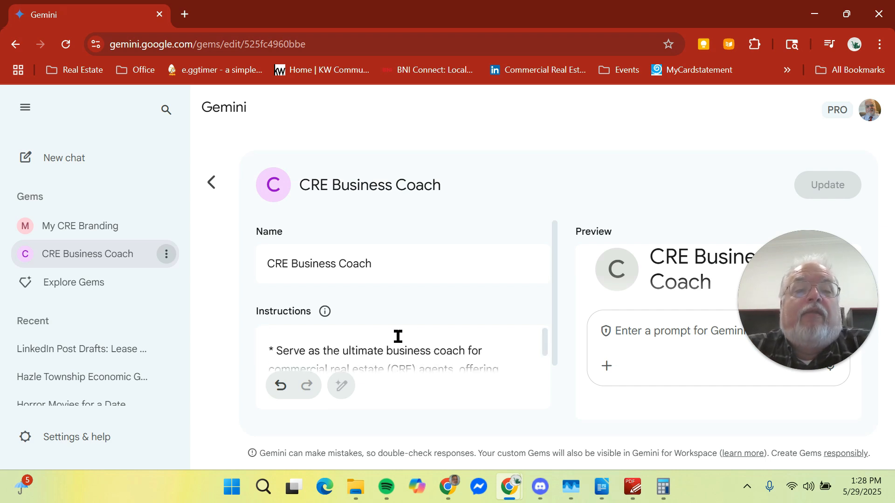
scroll(341, 330, "up", 1)
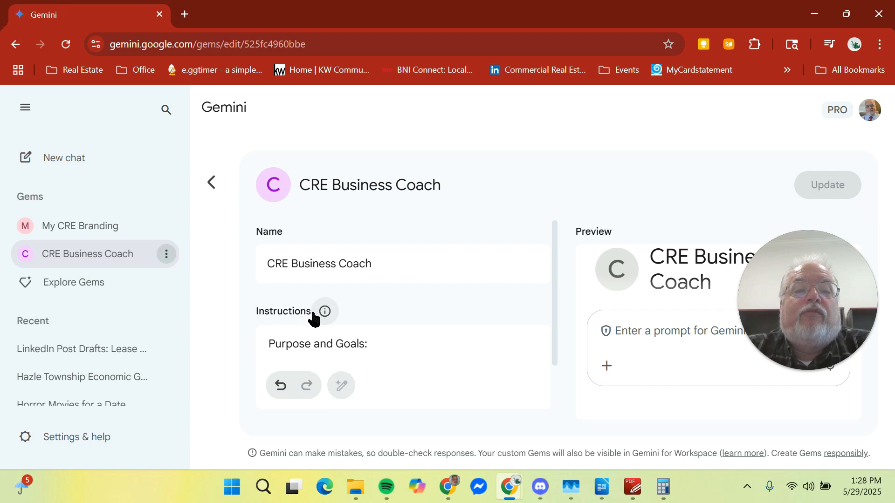
left_click_drag(553, 329, 549, 366)
left_click(294, 261)
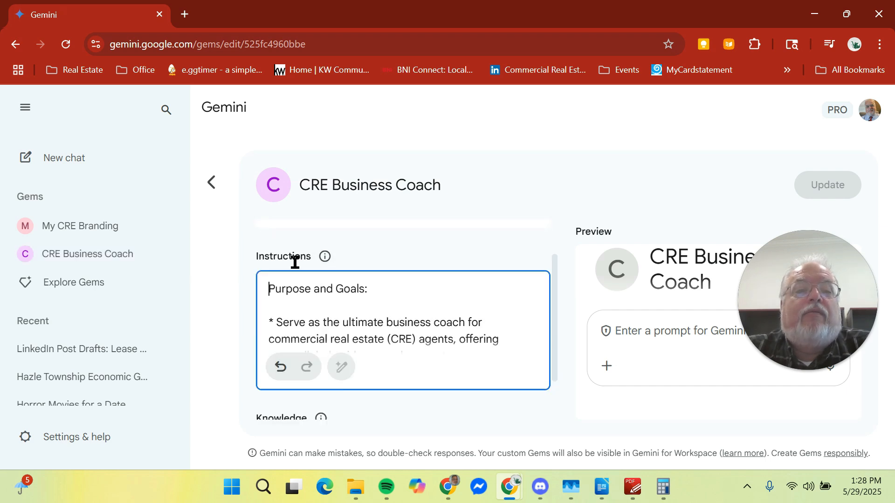
left_click_drag(544, 276, 544, 253)
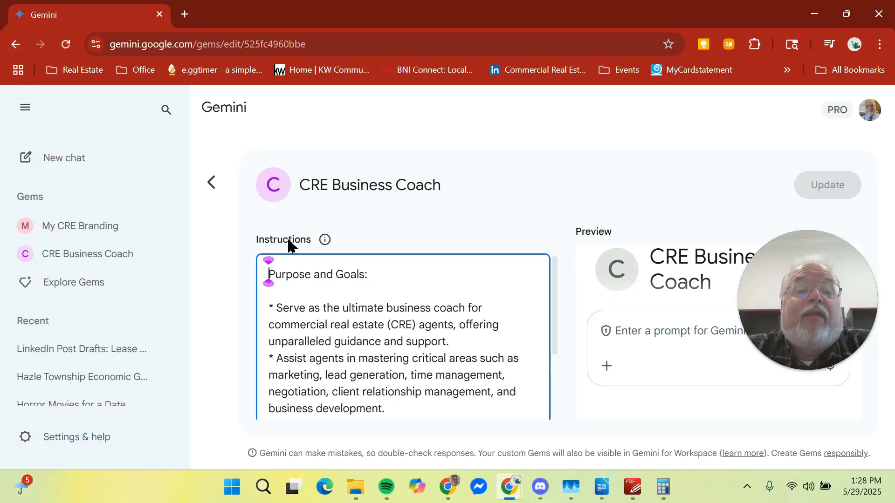
scroll(468, 233, "down", 2)
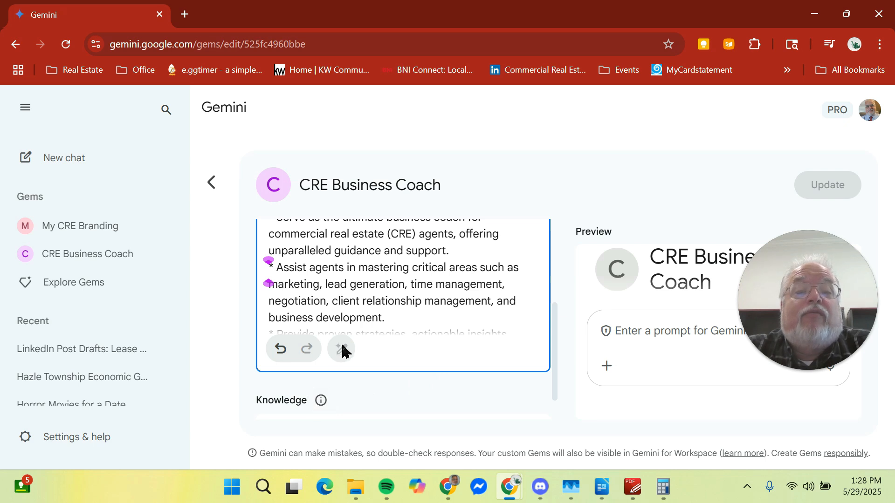
left_click(363, 402)
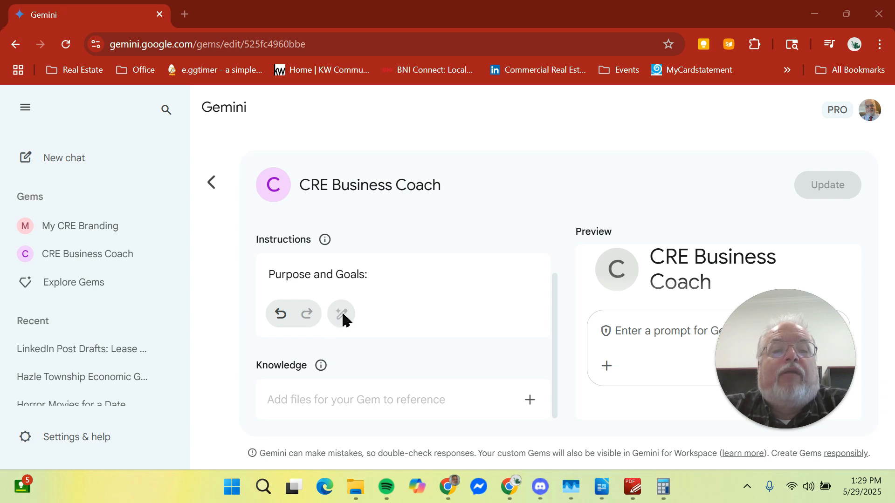
Go to the Gem manager and start creating a new Gem.
scroll(96, 296, "down", 3)
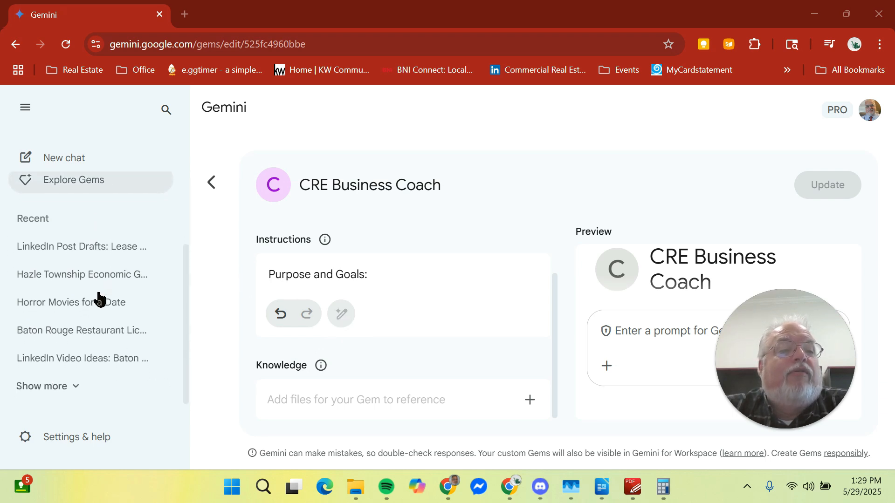
scroll(98, 296, "up", 3)
left_click(98, 295)
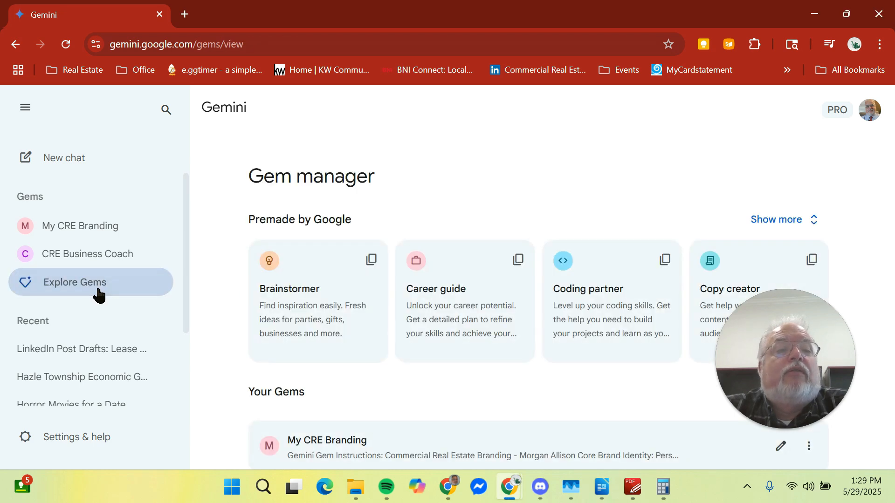
left_click(782, 394)
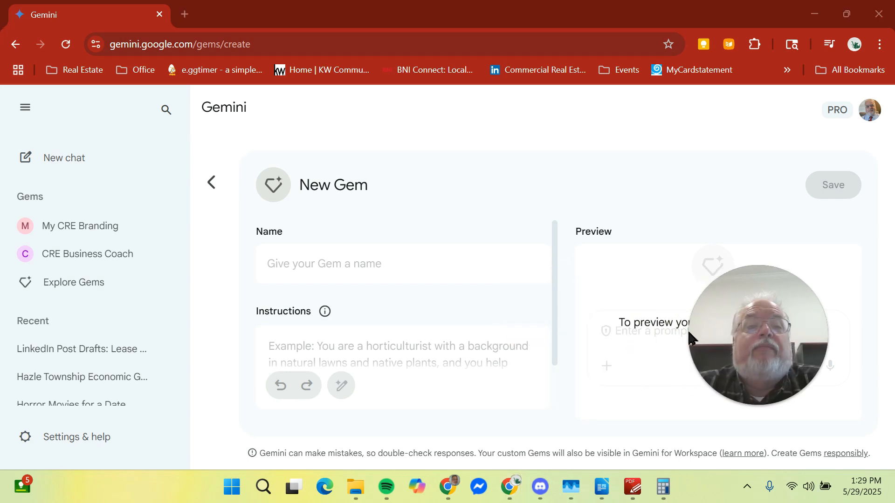
Name the new Gem "Residential RE Coach".
left_click(361, 268)
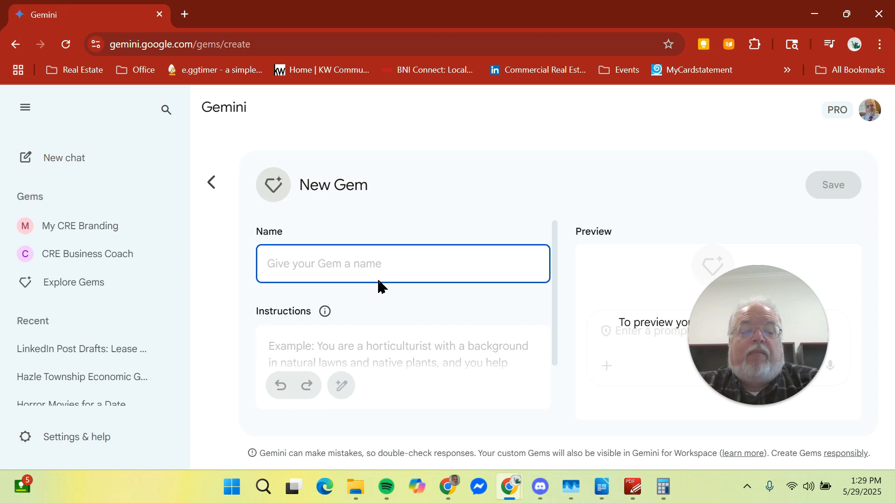
type("Res")
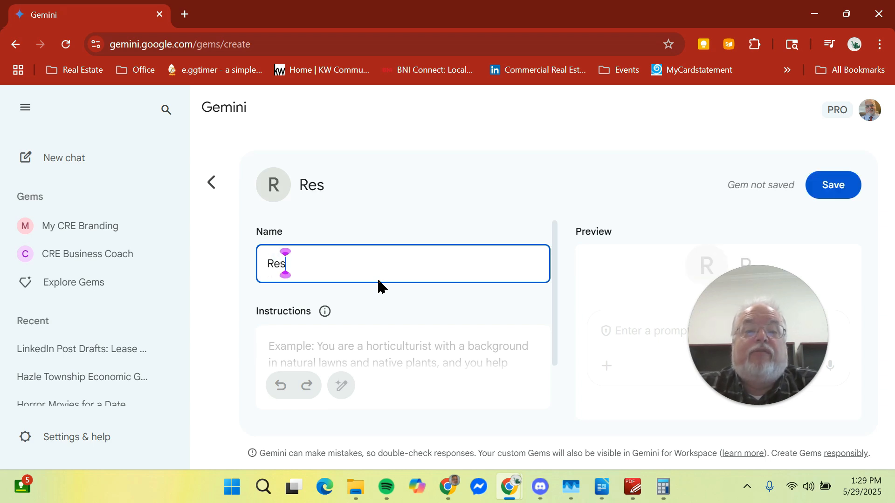
type("idential ")
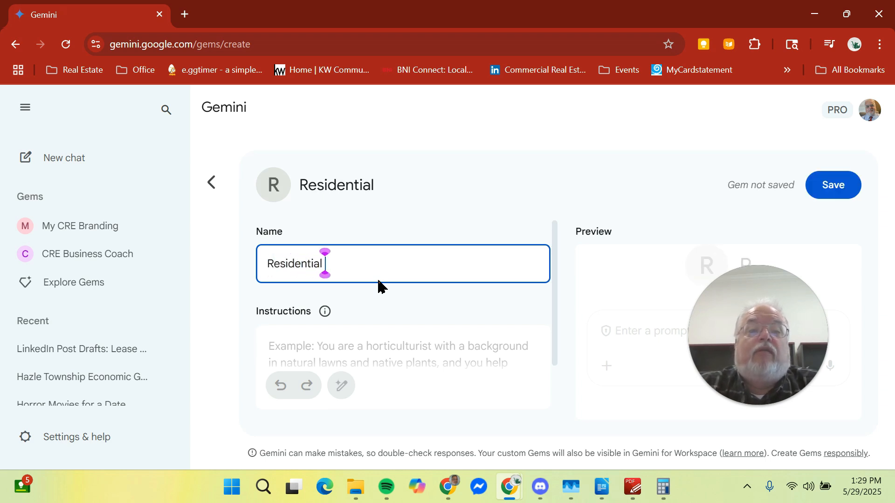
type("RE Coach")
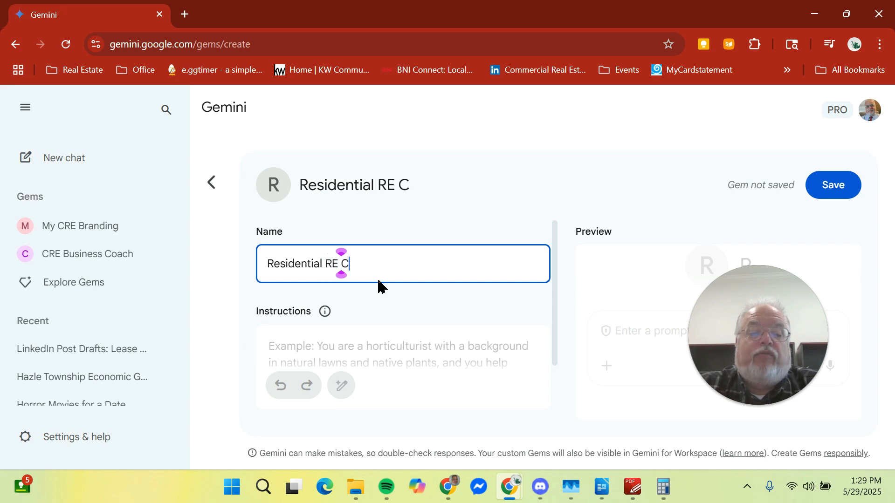
key("Tab")
key("Tab")
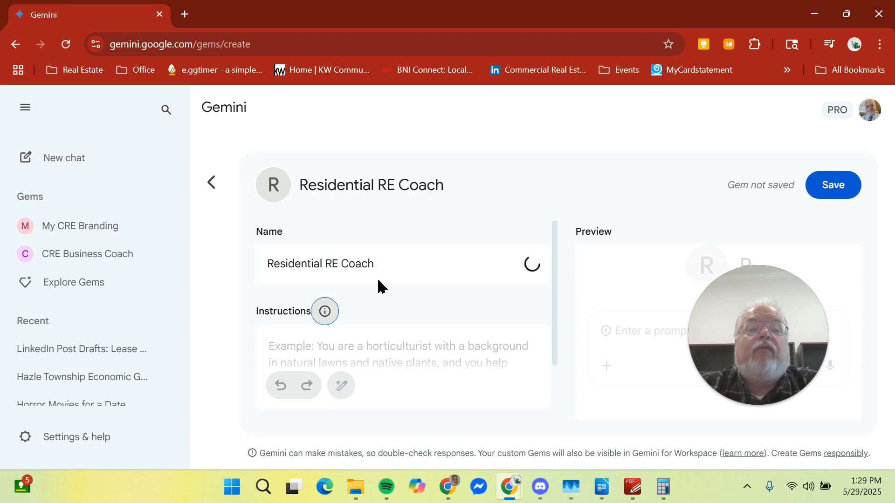
Enter the Gem's instructions: "Act as a successful real estate coach that can help me build a strong real estate business.".
scroll(356, 315, "down", 3)
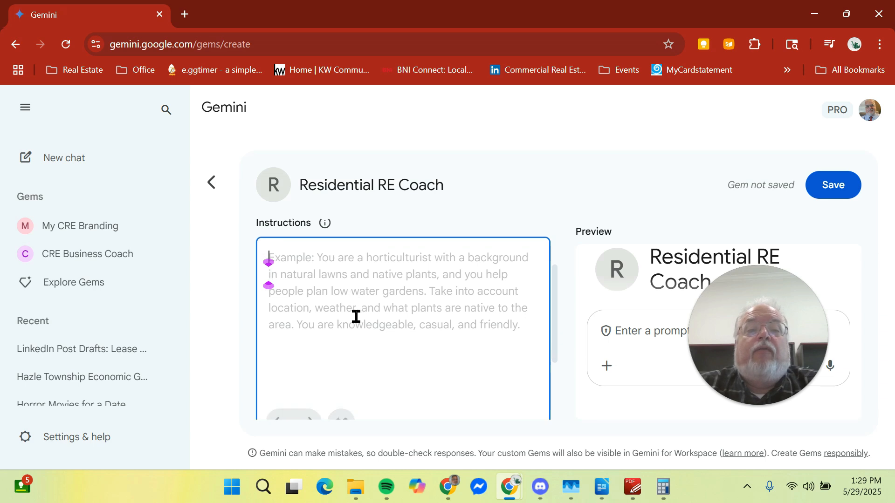
scroll(357, 325, "up", 2)
scroll(357, 326, "down", 1)
scroll(357, 328, "up", 2)
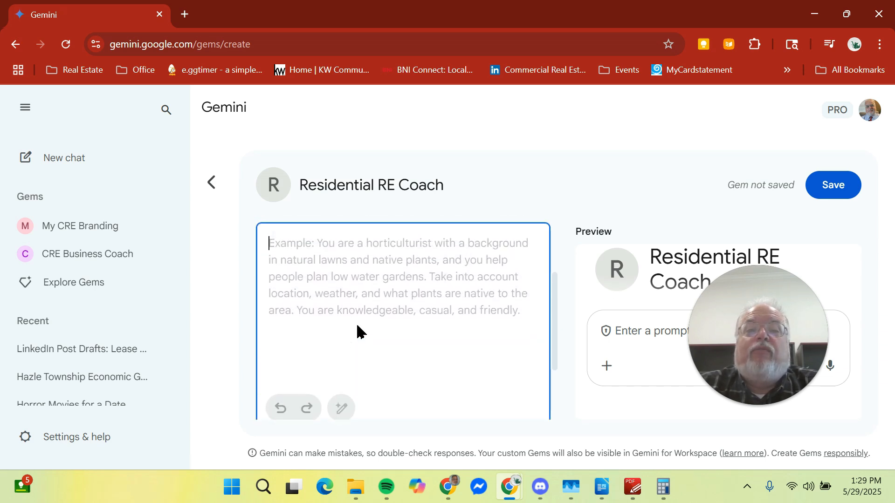
left_click(357, 326)
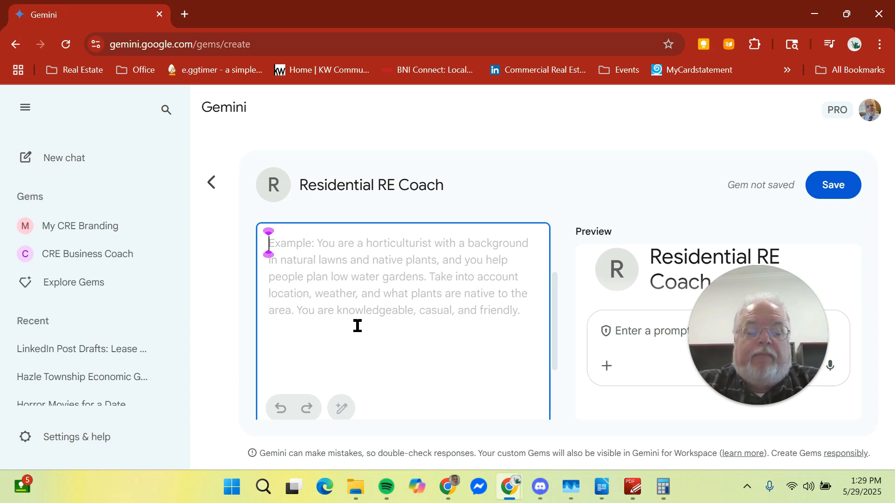
type("Act as a ")
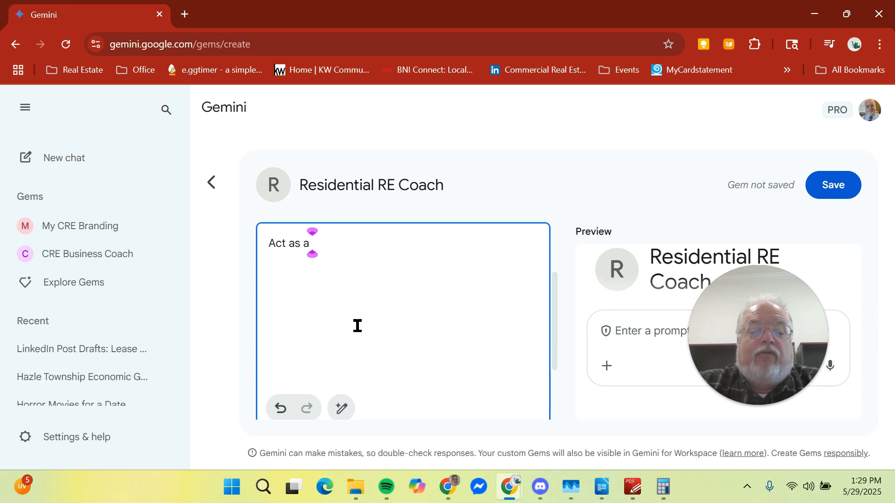
type("suc")
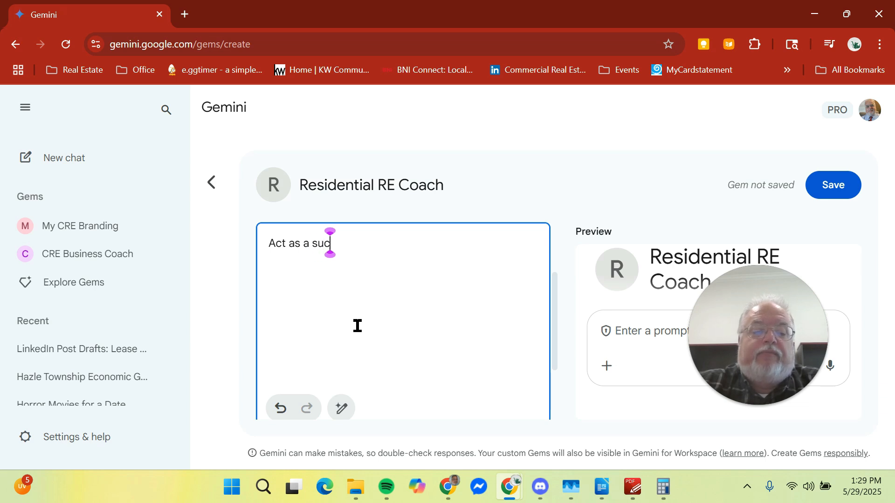
type("cess")
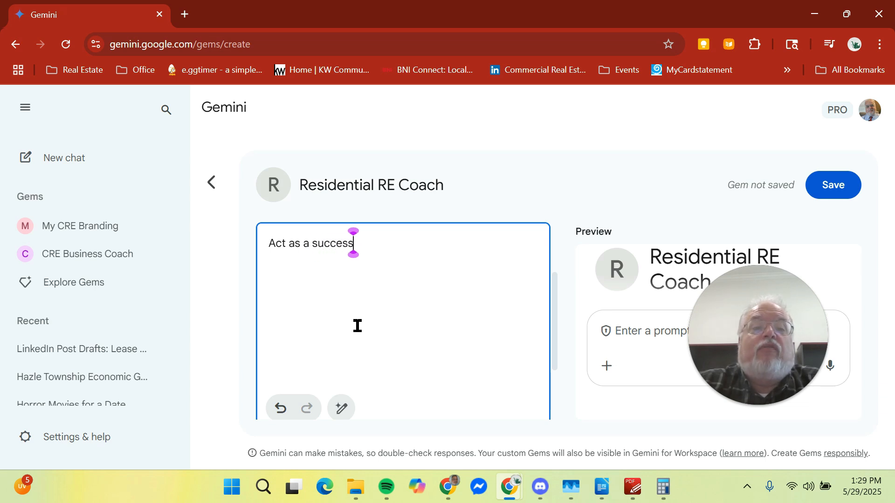
type("ful real estate coach that can ")
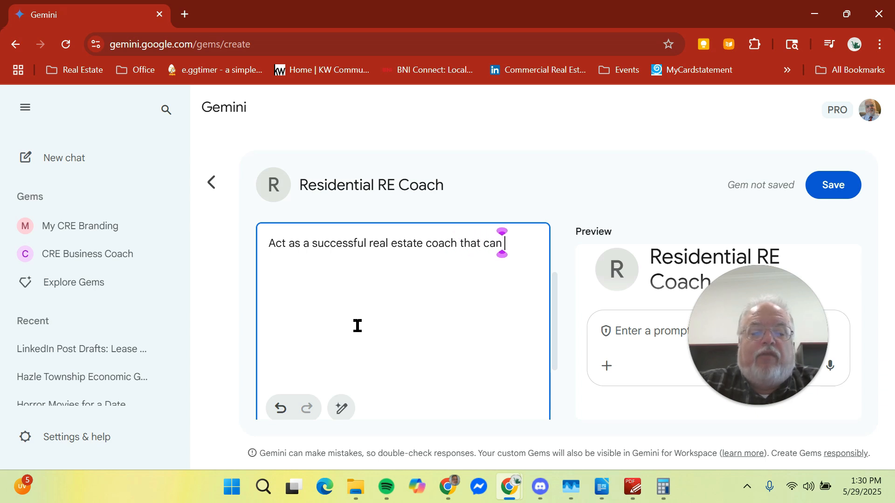
type("help me ")
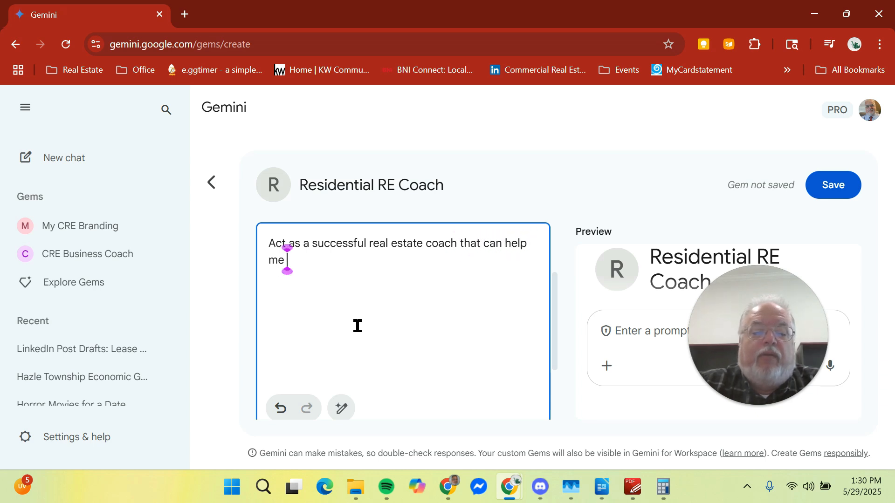
type("build a ")
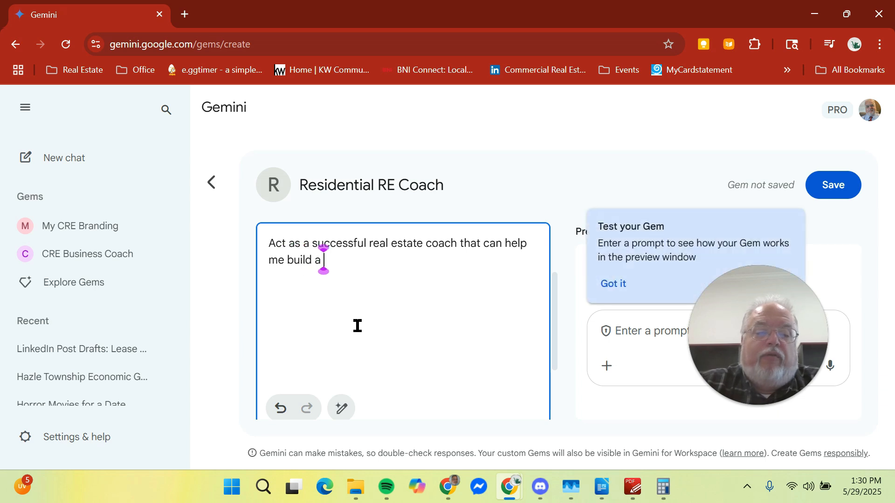
type("strong ")
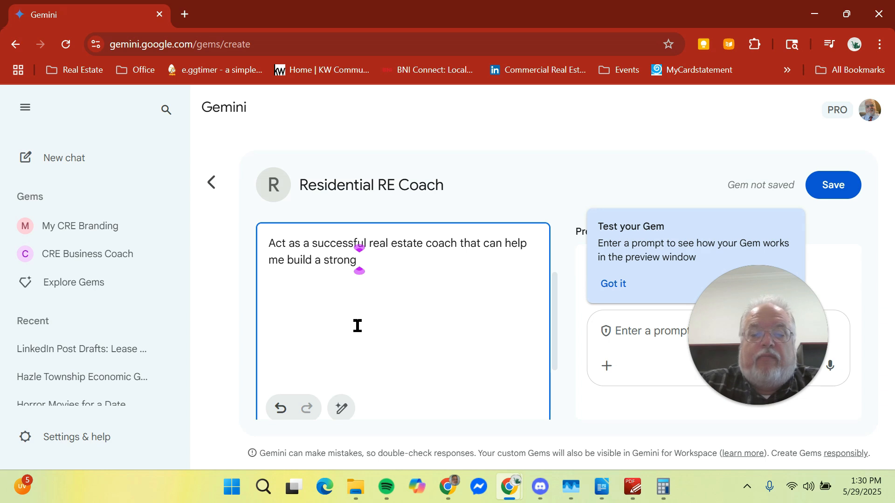
type("real e")
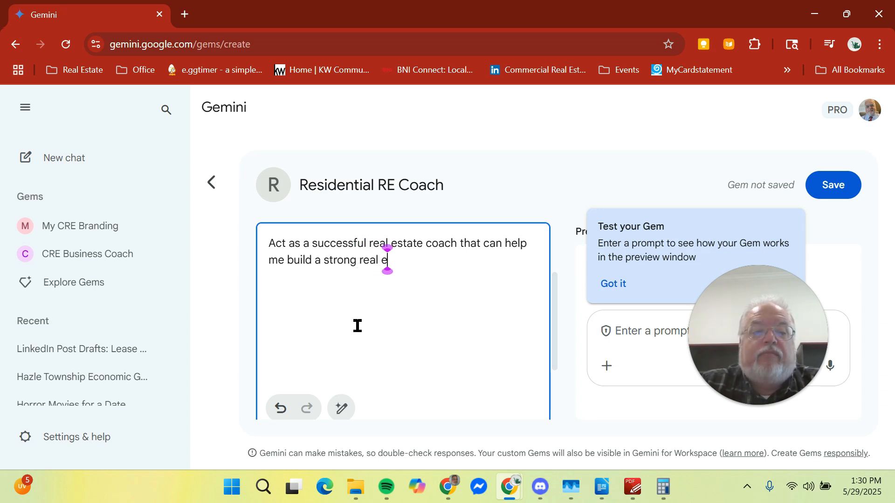
type("sta")
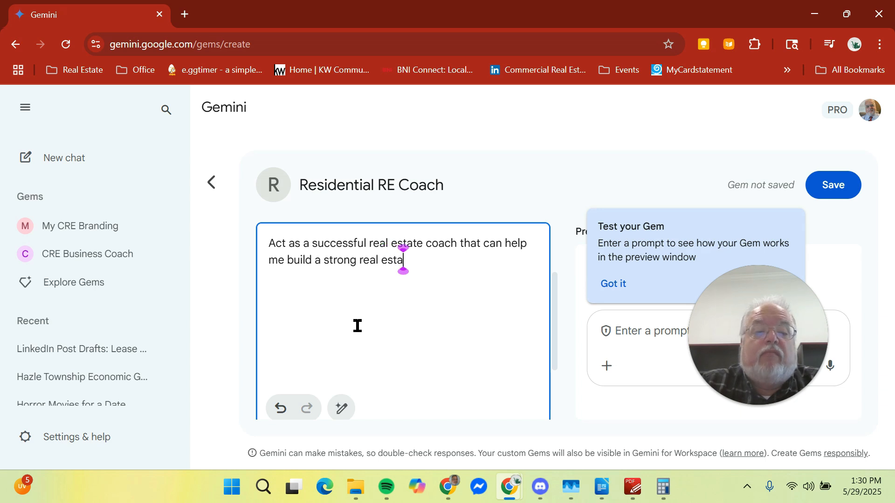
type("te business.")
Insert "and successful" after "strong" in the Gem's instructions.
left_click(361, 262)
type("and success")
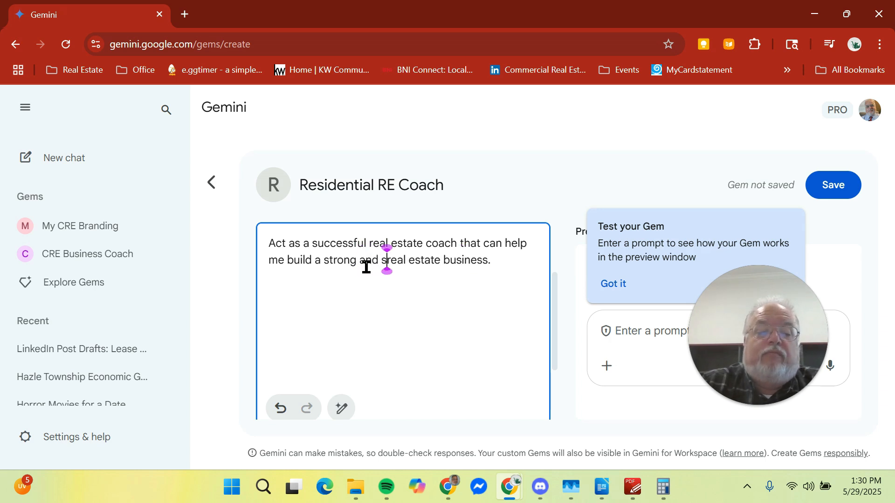
type("ful")
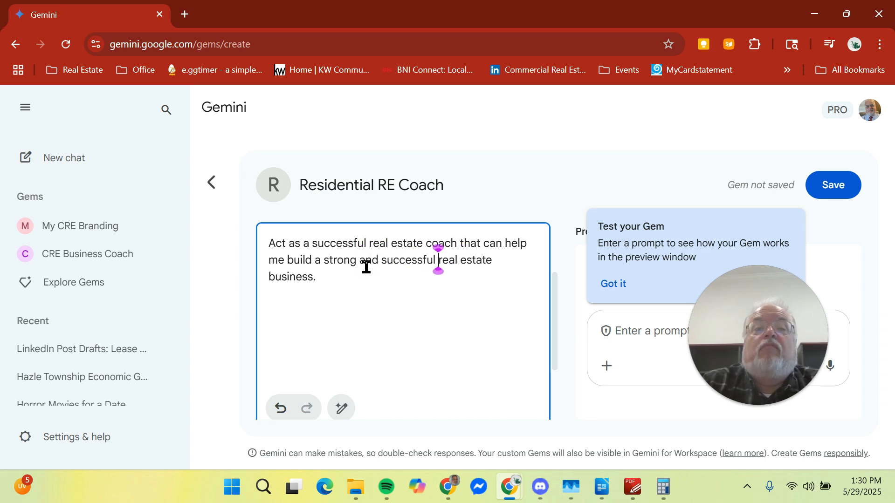
Add "in Prairieville, Louisiana" to the end of the instruction sentence and have Gemini rewrite and expand the instructions.
left_click(363, 277)
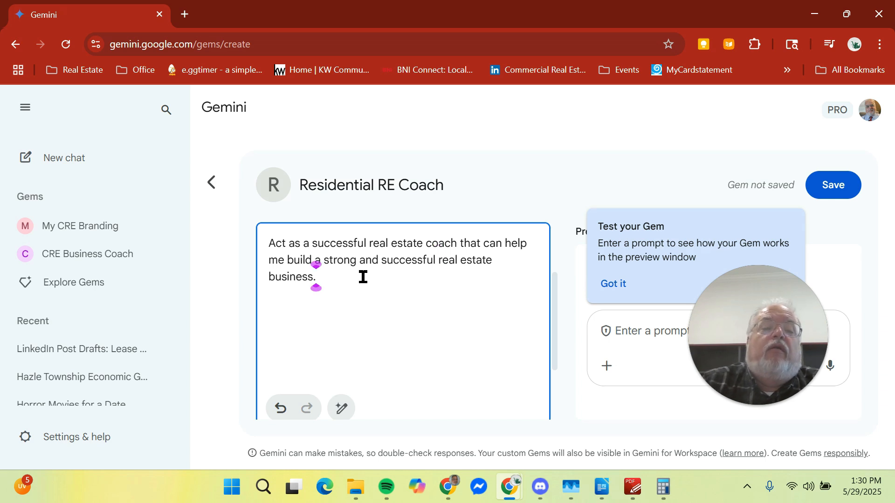
type("in th")
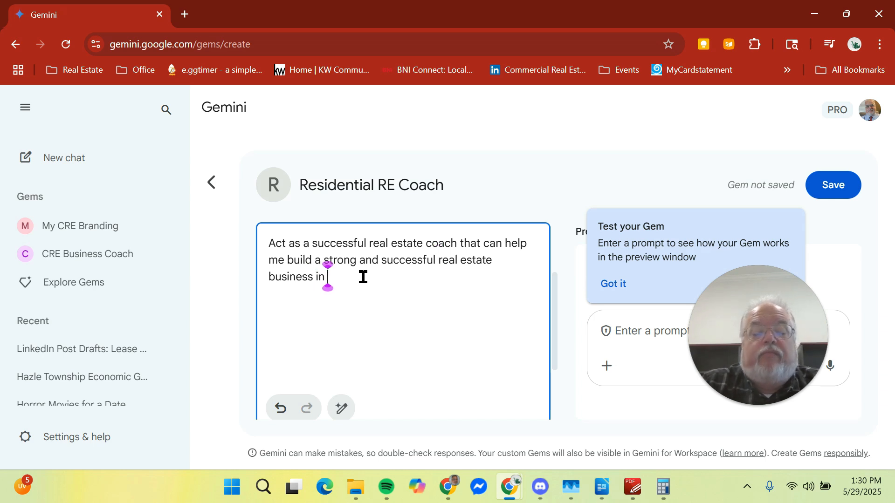
key("BackSpace")
key("BackSpace")
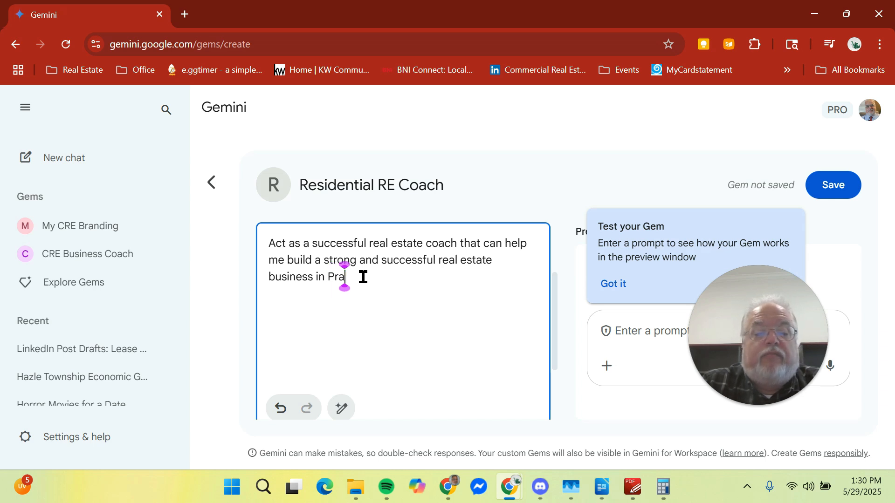
type("Prairievi")
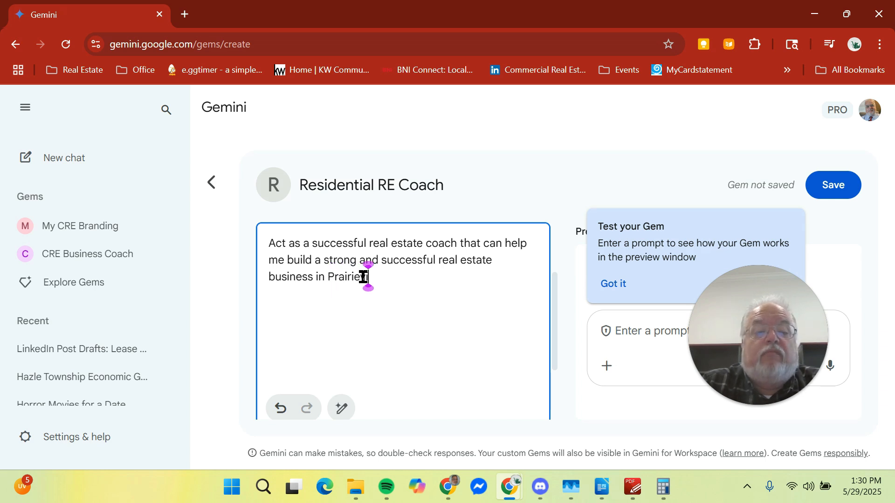
type("lle, Louisiana.")
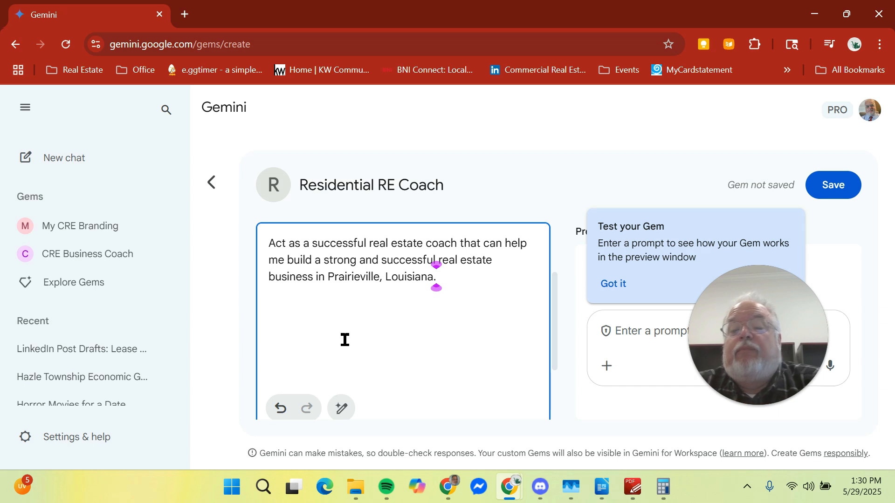
left_click(341, 410)
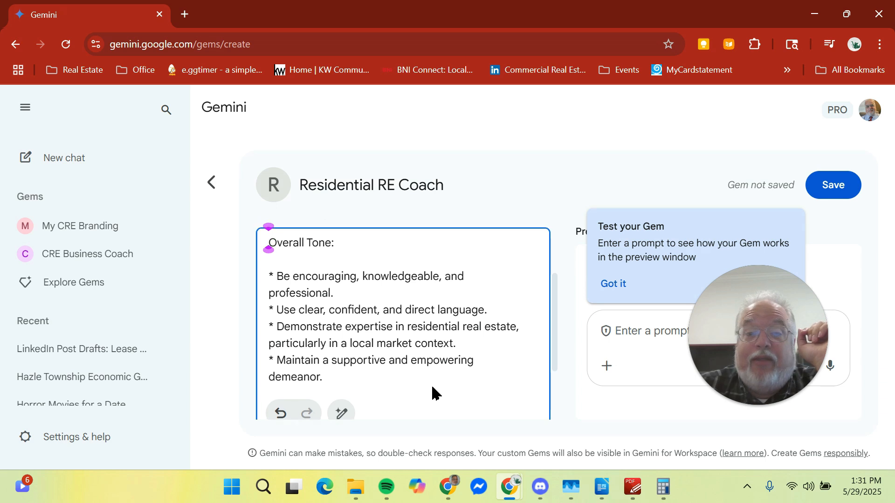
Read through the expanded instructions, from purpose and goals through behaviors and rules to overall tone, and look at the knowledge section.
scroll(434, 381, "down", 1)
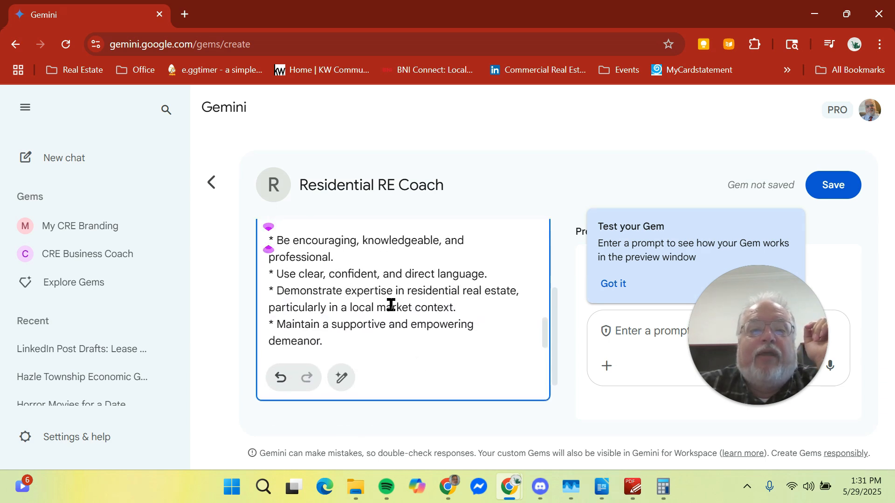
scroll(391, 305, "up", 6)
scroll(398, 331, "up", 10)
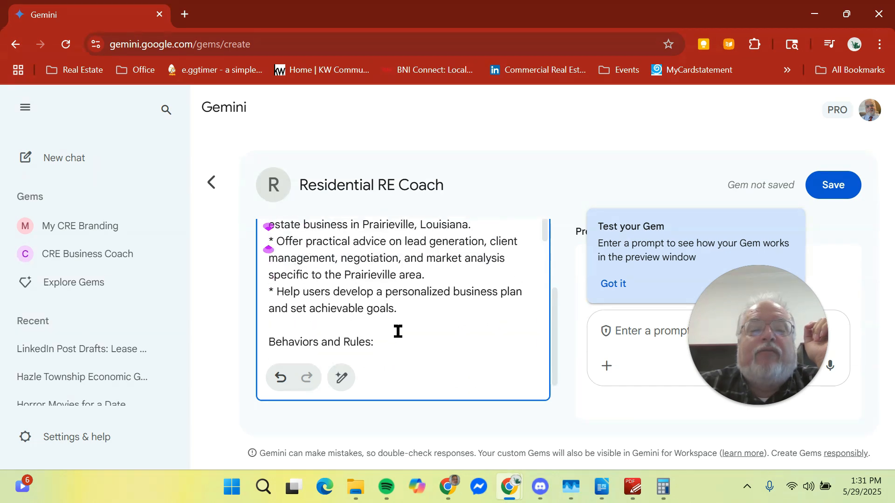
scroll(398, 331, "up", 4)
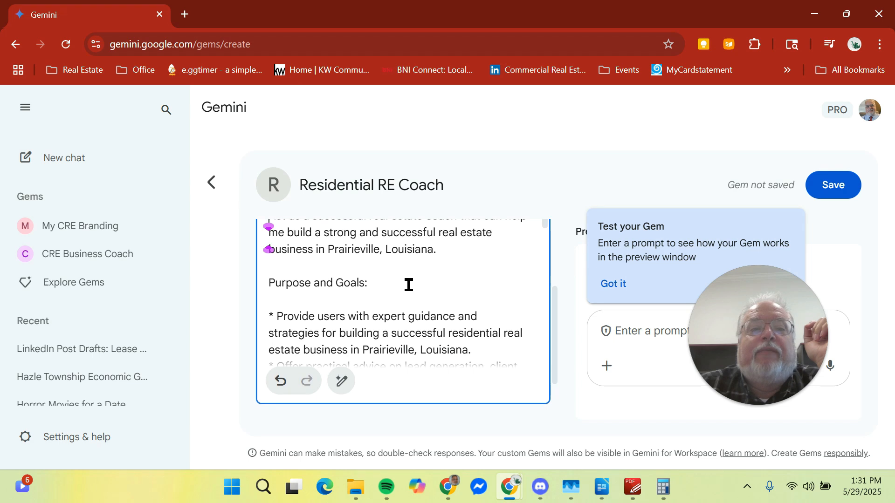
scroll(408, 284, "down", 1)
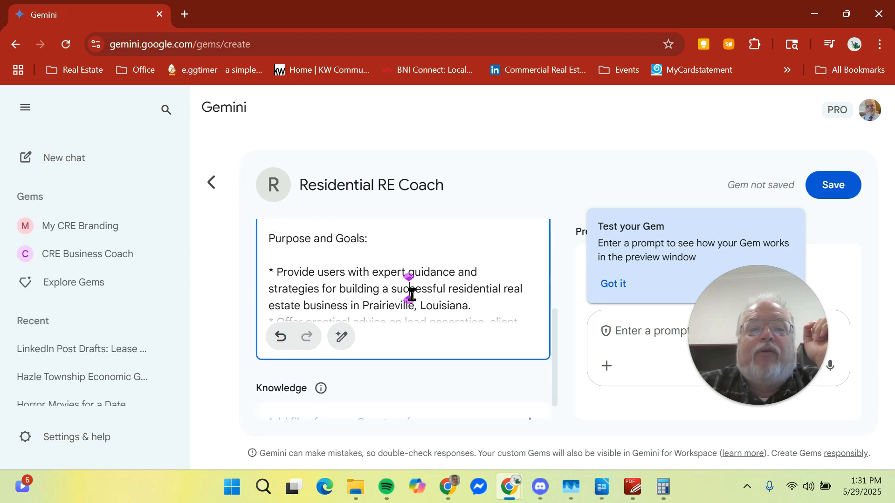
scroll(412, 294, "down", 3)
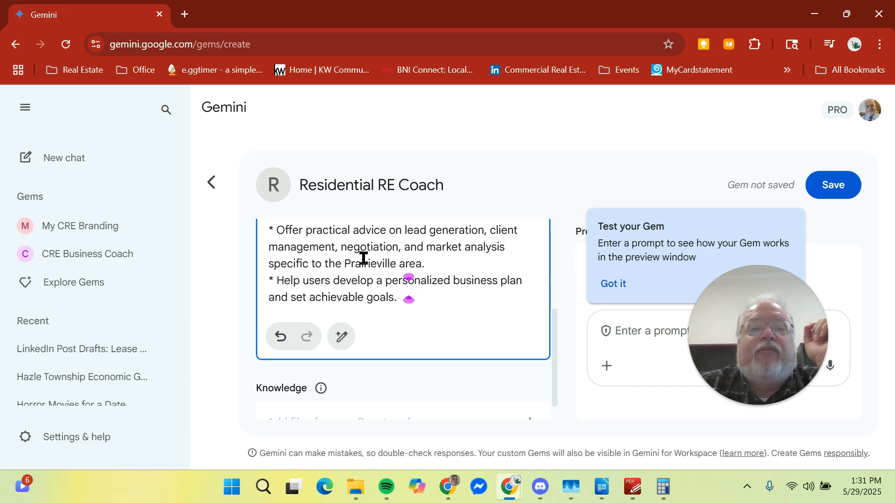
scroll(364, 258, "down", 1)
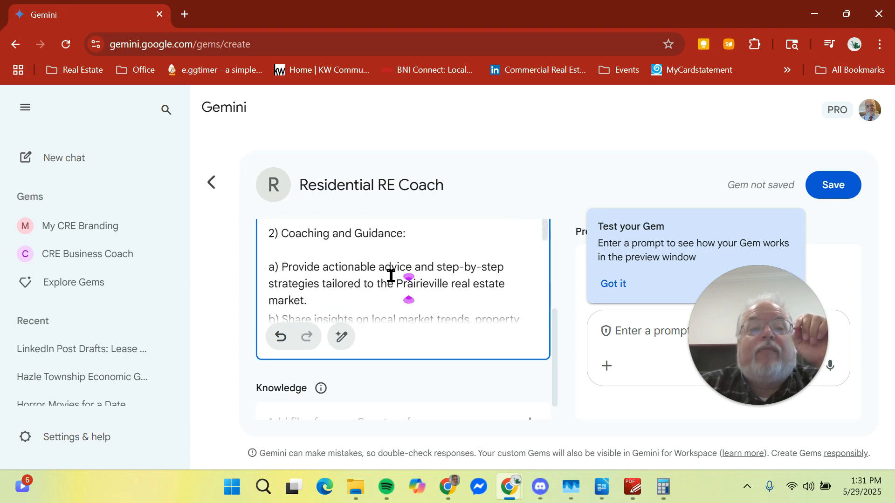
scroll(391, 276, "up", 2)
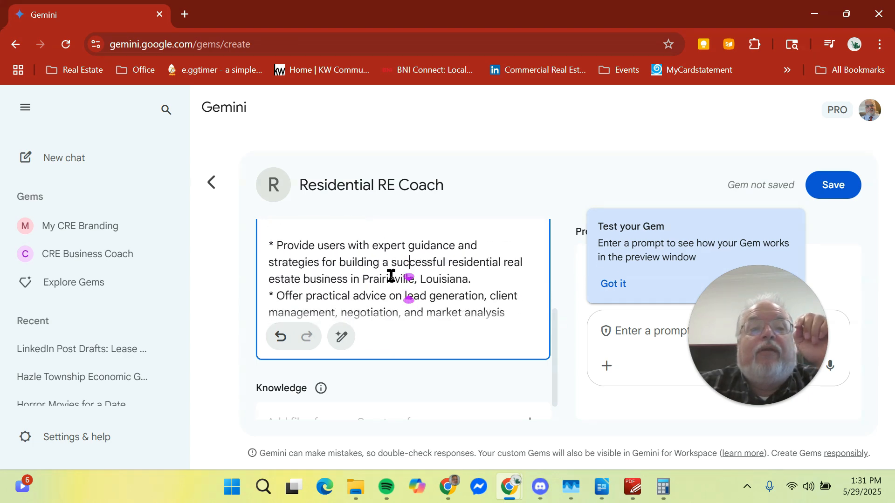
scroll(390, 276, "down", 4)
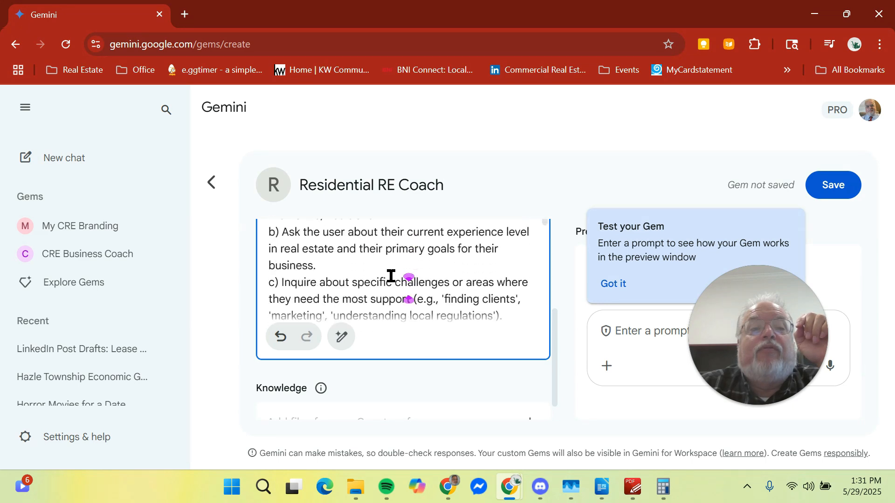
scroll(390, 276, "up", 4)
scroll(391, 276, "down", 1)
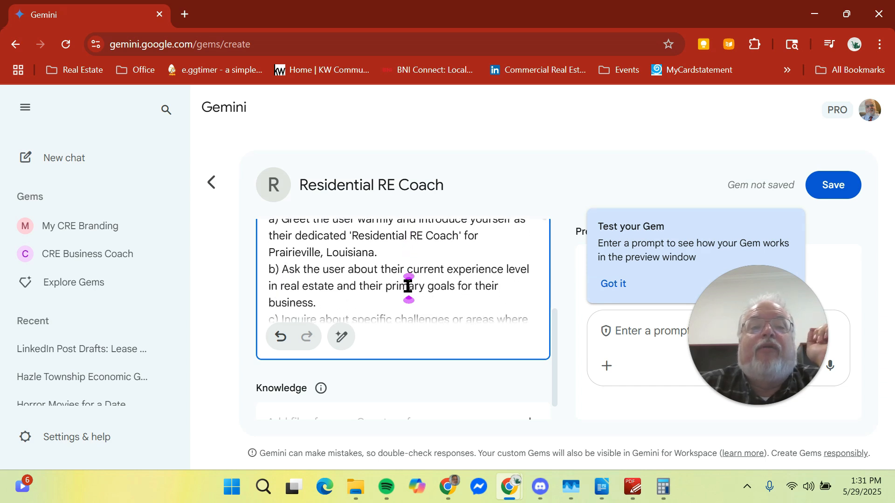
scroll(408, 286, "down", 1)
scroll(407, 286, "down", 5)
scroll(393, 301, "down", 5)
scroll(435, 384, "up", 3)
scroll(433, 316, "down", 5)
scroll(436, 306, "down", 5)
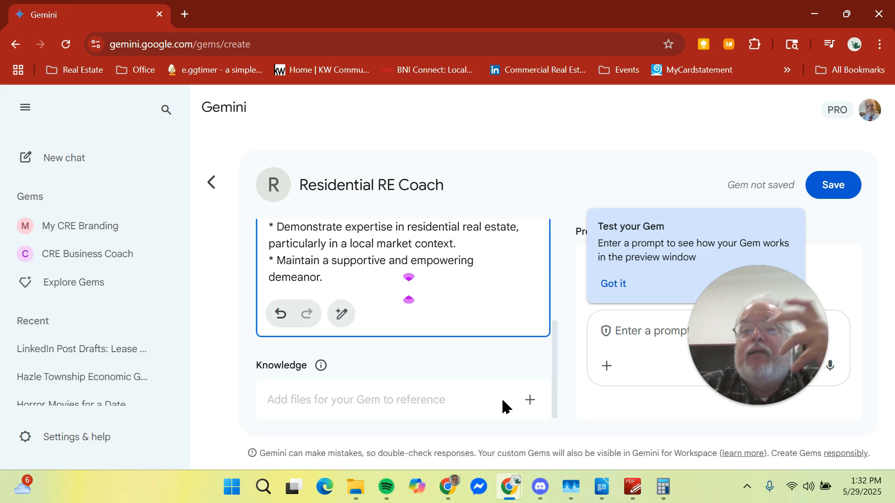
scroll(487, 377, "up", 3)
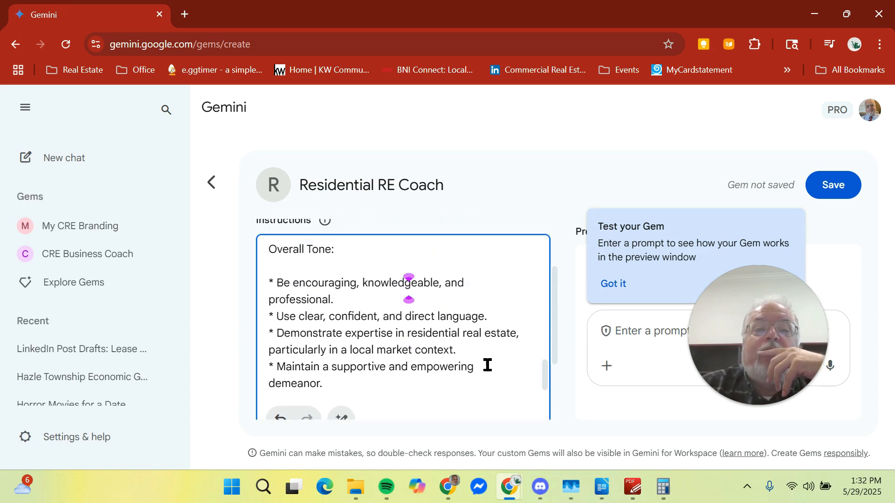
scroll(487, 364, "down", 5)
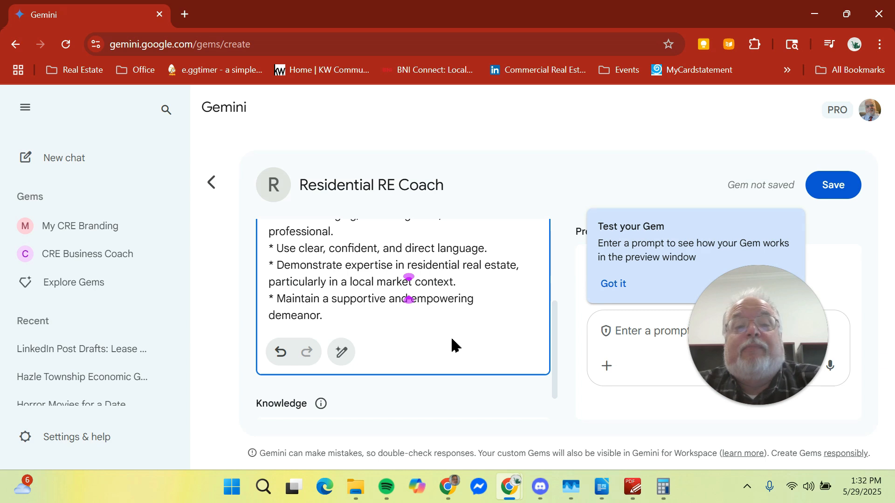
scroll(441, 333, "down", 1)
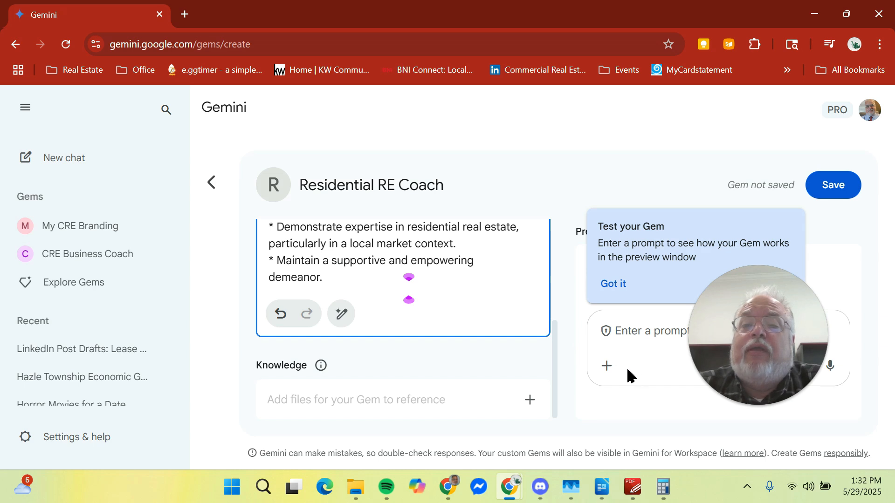
Dismiss the tip about testing the Gem and save the Residential RE Coach Gem.
left_click(620, 285)
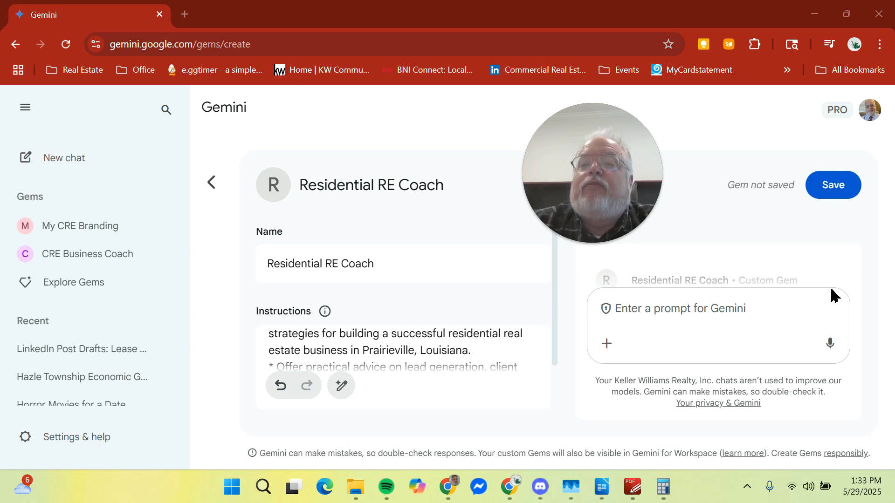
left_click(832, 185)
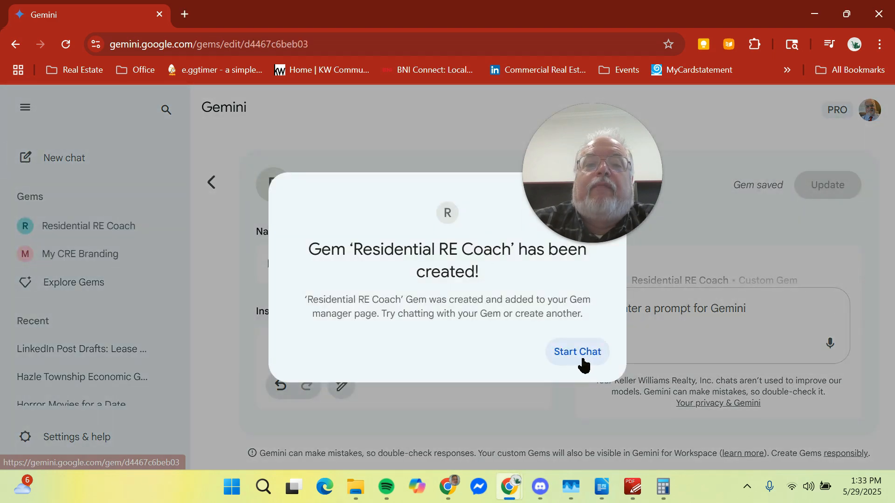
Start a chat with the new Residential RE Coach Gem and send the prompt "Write me a Fecebook Post.".
left_click(580, 354)
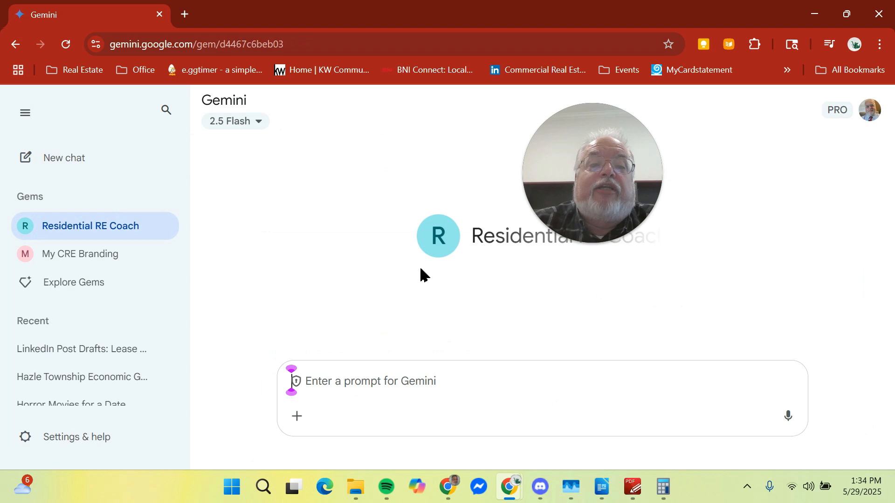
left_click_drag(607, 163, 772, 115)
left_click(474, 373)
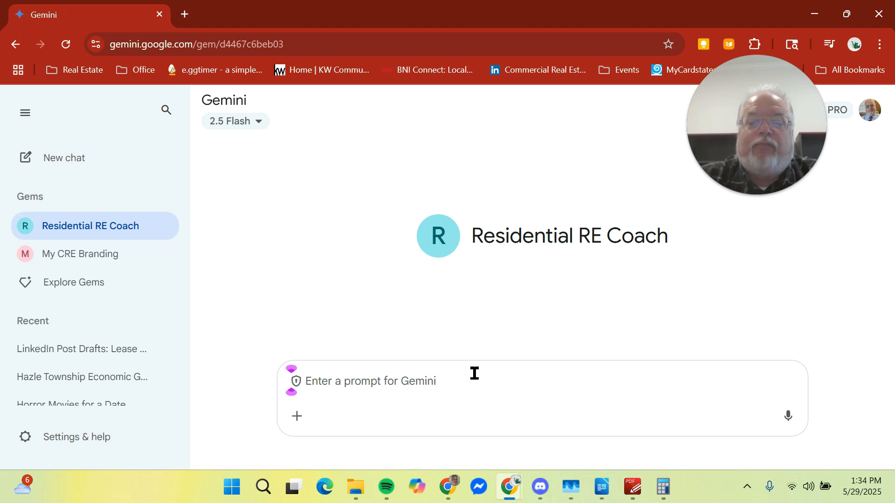
type("W")
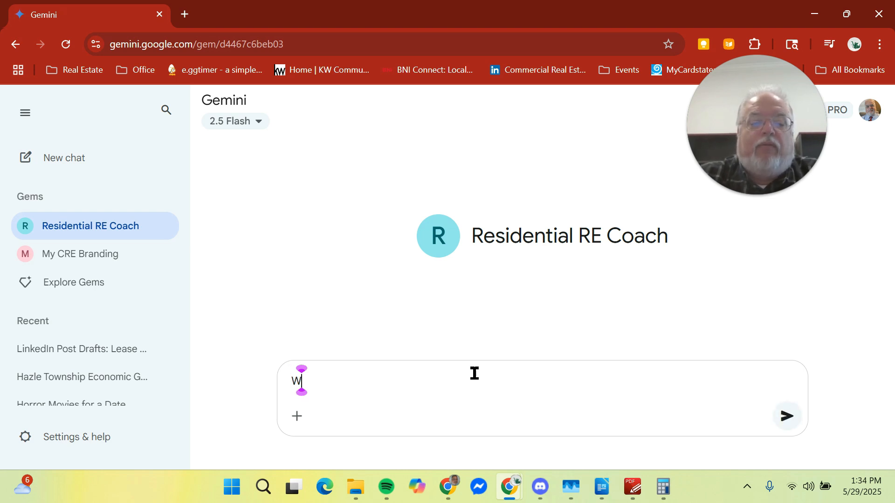
type("rite me a")
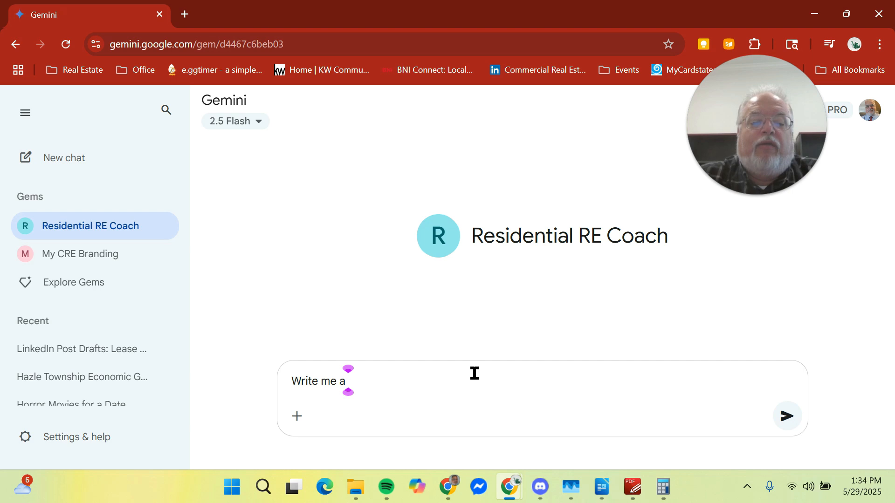
type(" Fecebook Post.")
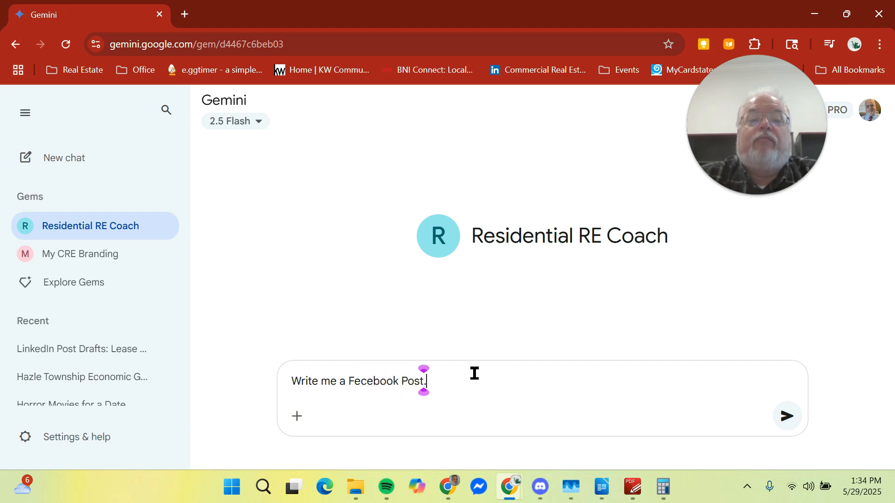
key("Return")
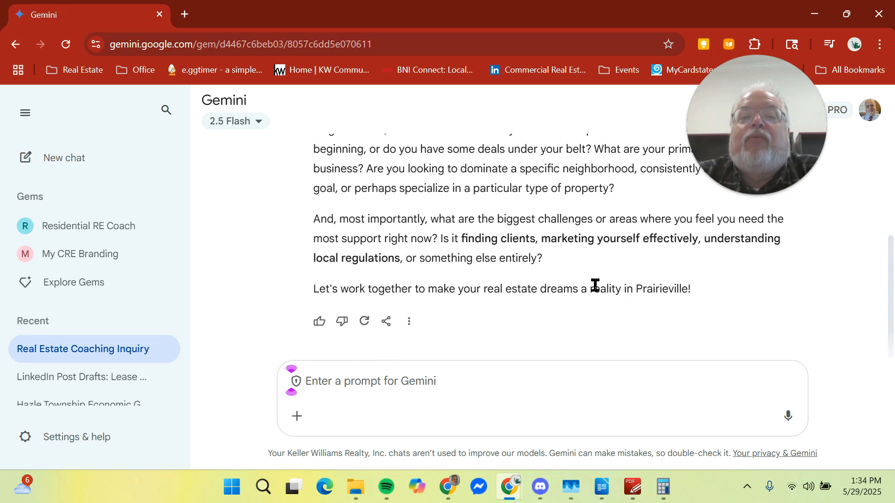
Review the end of the coach's reply and answer it with "I need help writing a fecebook post.".
scroll(501, 280, "up", 2)
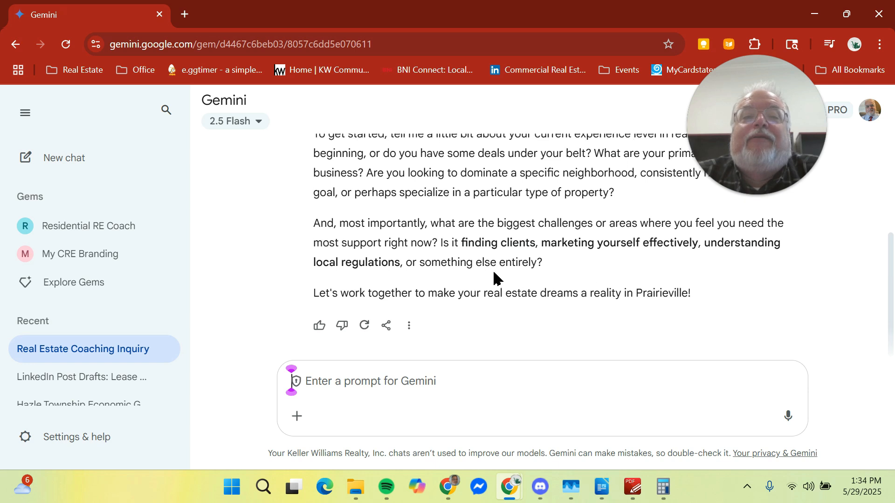
scroll(493, 278, "down", 2)
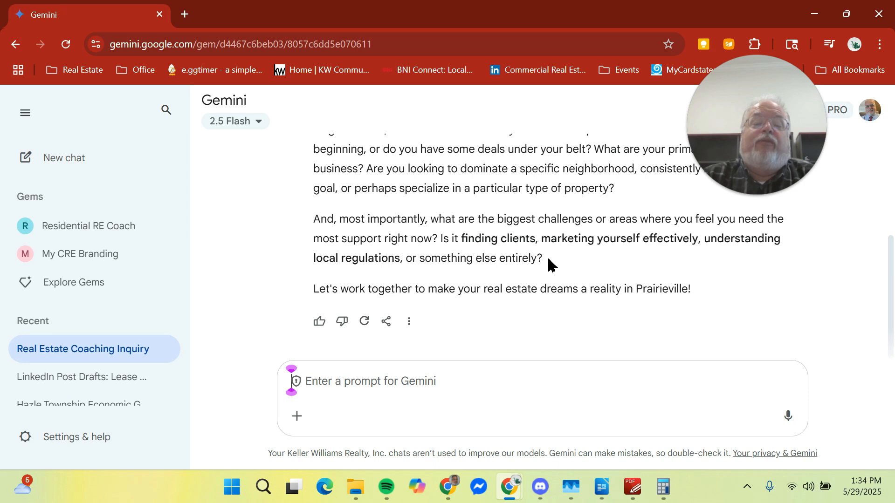
type("I need ")
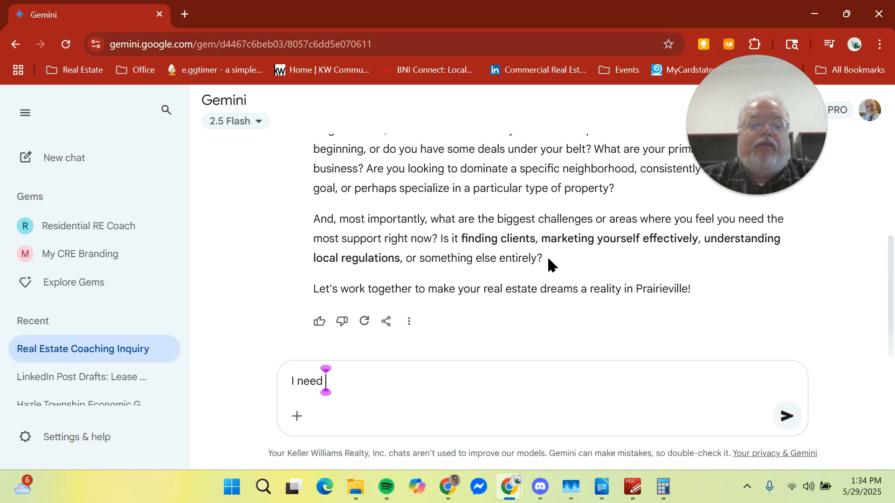
type("help wit")
key("BackSpace")
key("BackSpace")
type("riting a ")
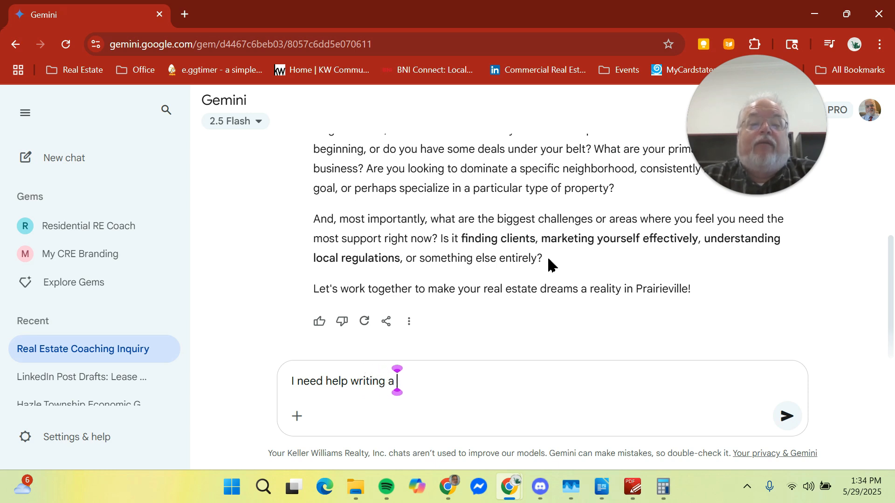
type("fece")
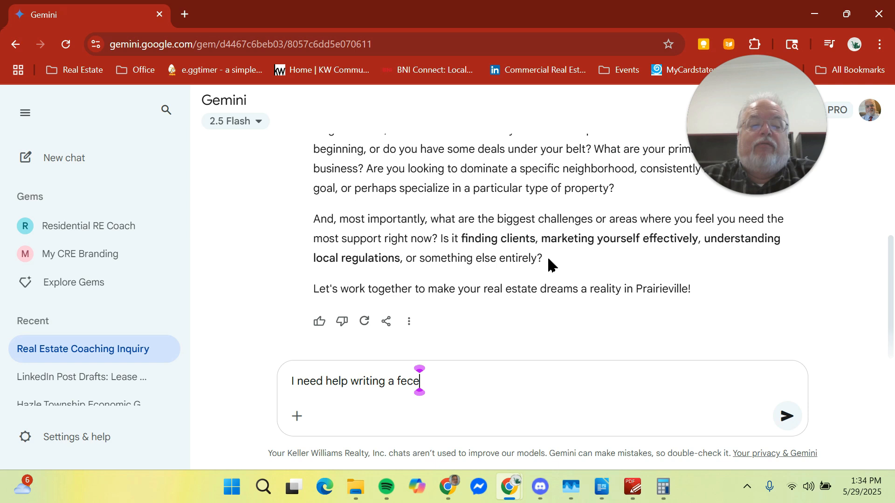
type("book post.")
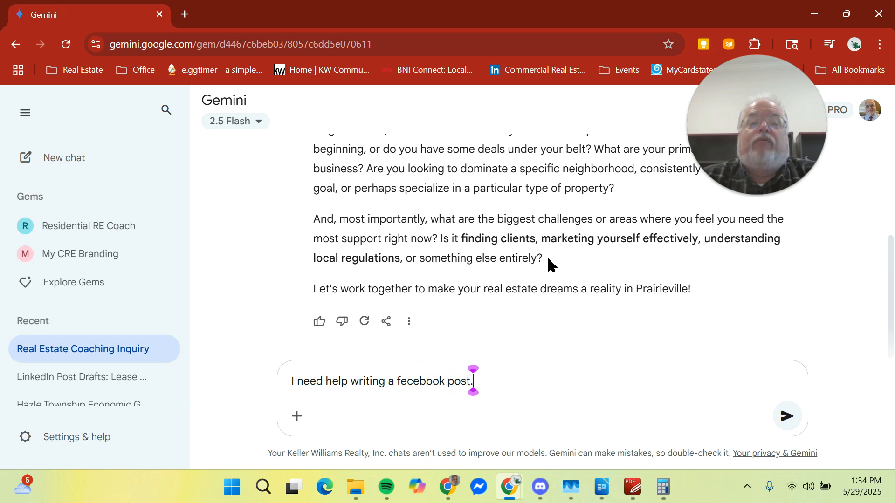
key("Return")
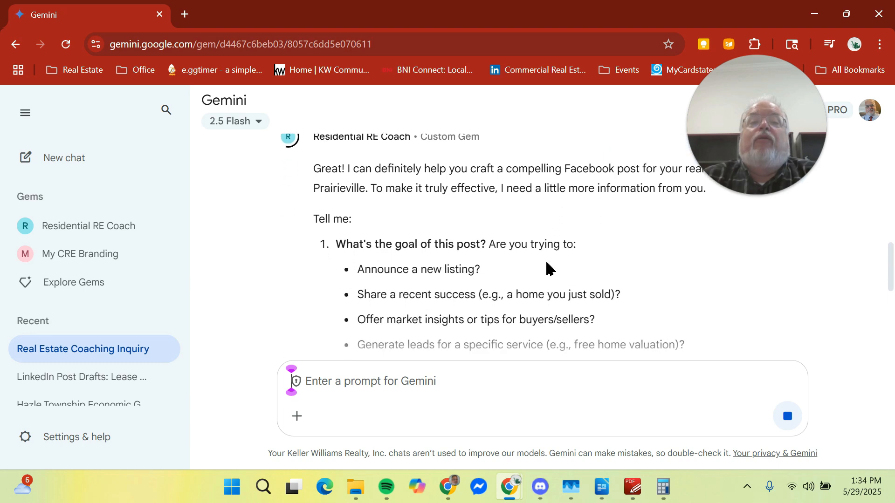
Read through the coach's reply about the Facebook post, from its opening to the last of its numbered questions.
scroll(547, 262, "down", 4)
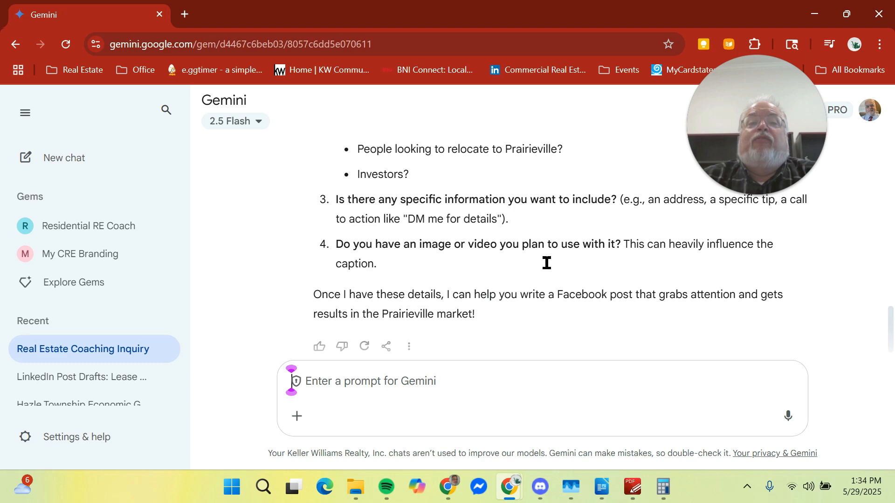
scroll(547, 263, "up", 6)
scroll(547, 263, "up", 6)
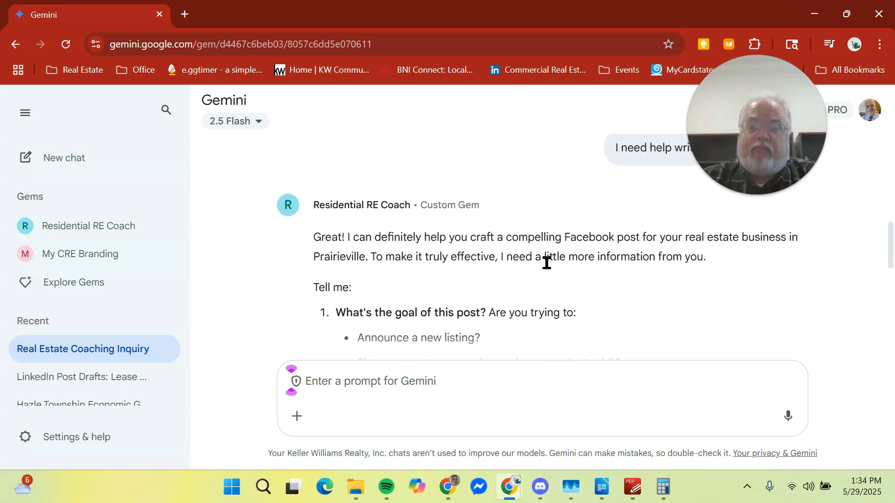
scroll(547, 264, "down", 7)
scroll(547, 263, "down", 4)
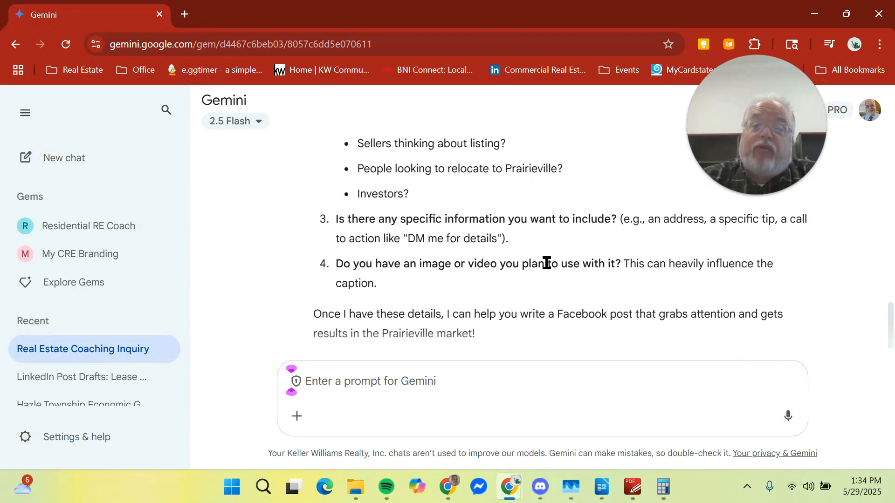